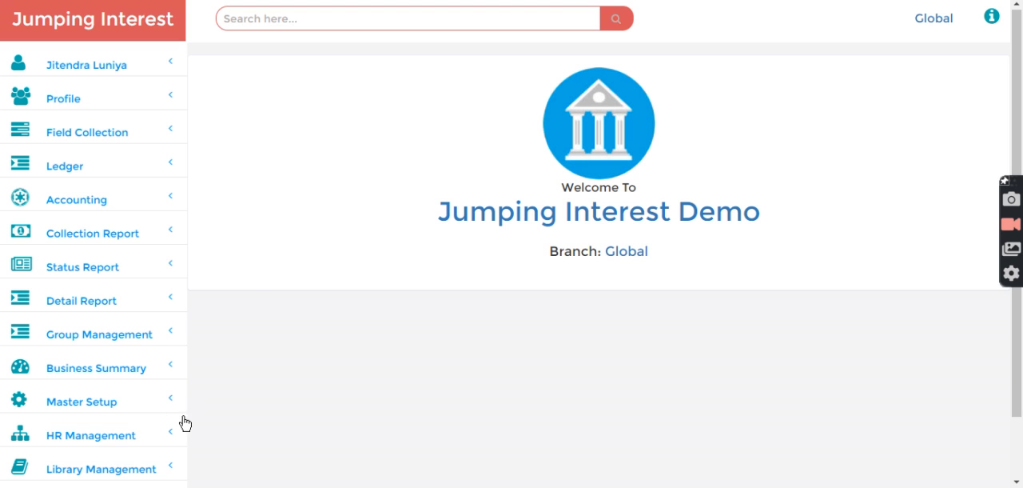
# - Open the product scheme configuration and compare the Test 30 Days Jumping and Test 15 Days Jumping schemes
pyautogui.click(91, 404)
pyautogui.scroll(-5, 96, 403)
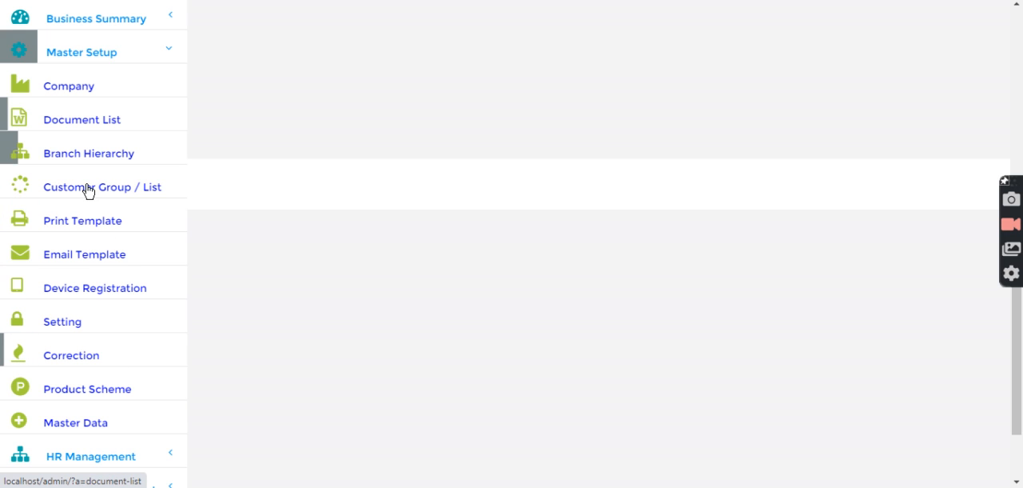
pyautogui.click(85, 390)
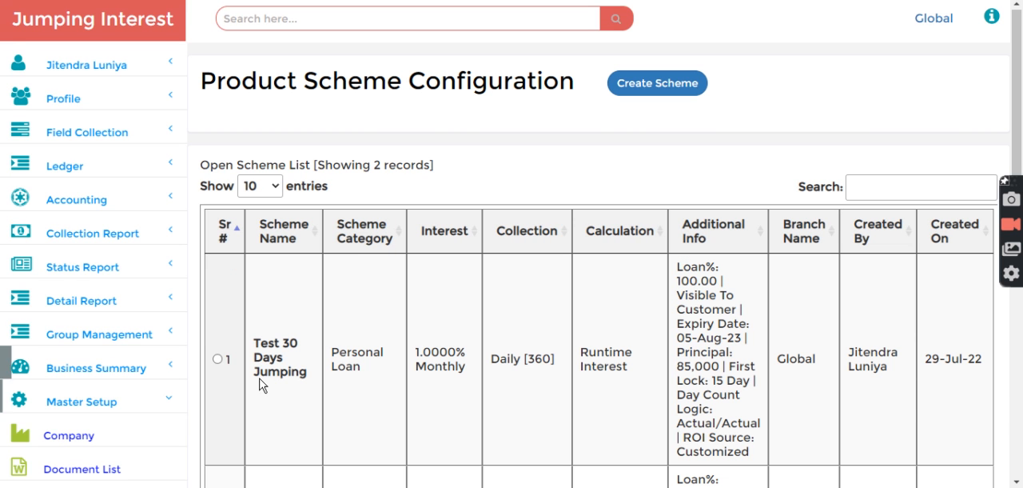
pyautogui.scroll(-2, 269, 393)
pyautogui.scroll(-3, 269, 394)
pyautogui.scroll(1, 269, 393)
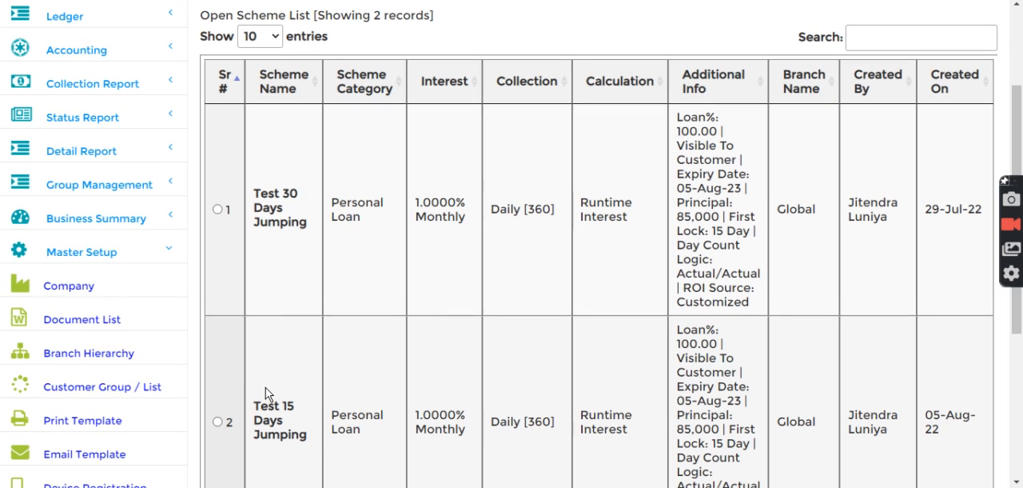
pyautogui.doubleClick(295, 194)
pyautogui.doubleClick(293, 407)
# - Open the Test 30 Days Jumping scheme and review its RoI and tenure, calculation logic and main details
pyautogui.click(218, 209)
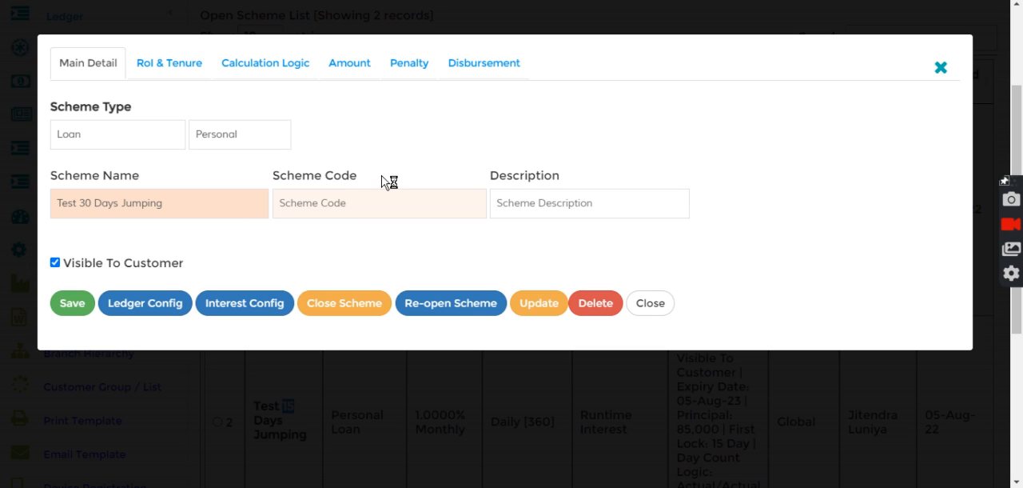
pyautogui.click(160, 67)
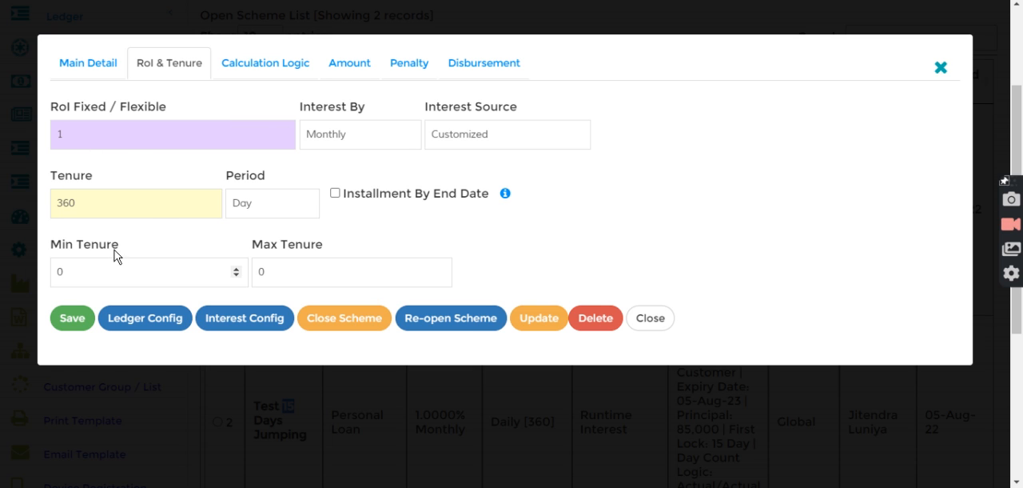
pyautogui.click(291, 61)
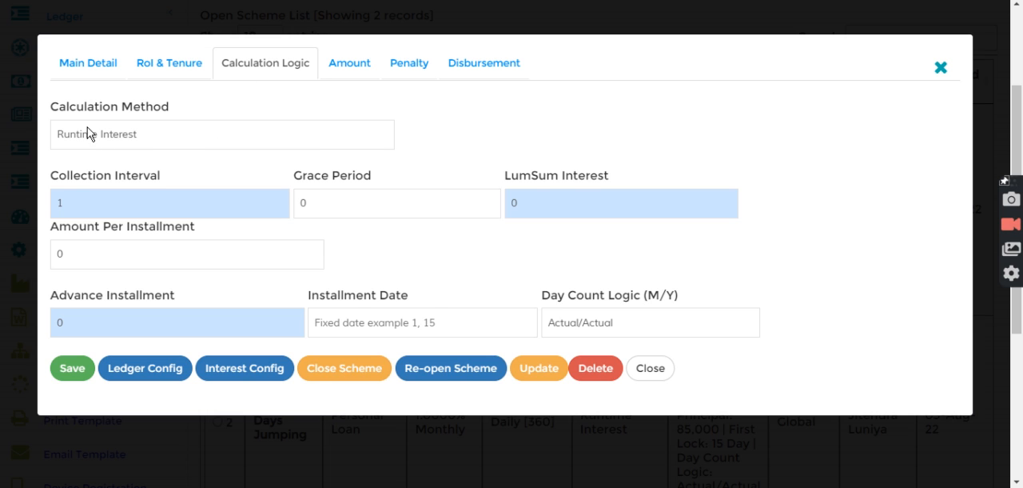
pyautogui.click(90, 63)
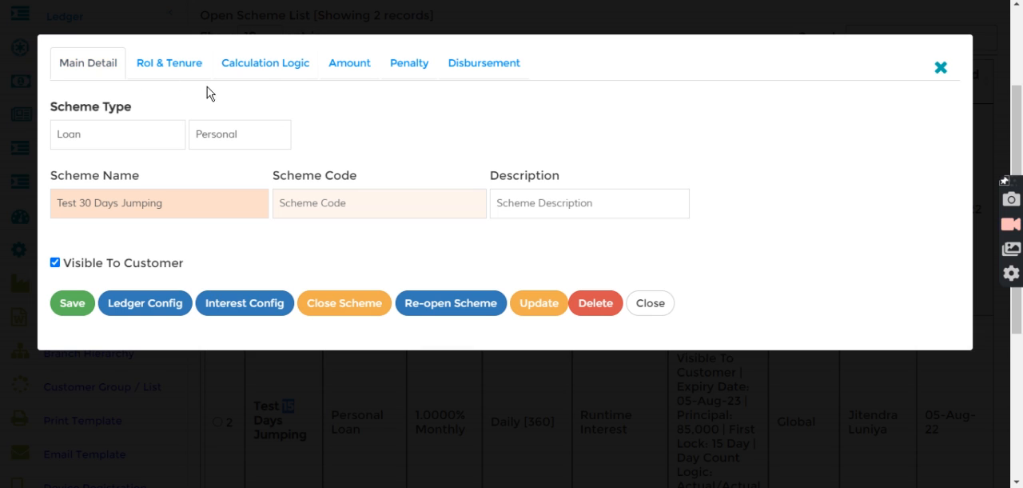
# - Review the duration ranges and interest rates in the Test 30 Days Jumping scheme's interest configuration, and close the scheme
pyautogui.click(242, 311)
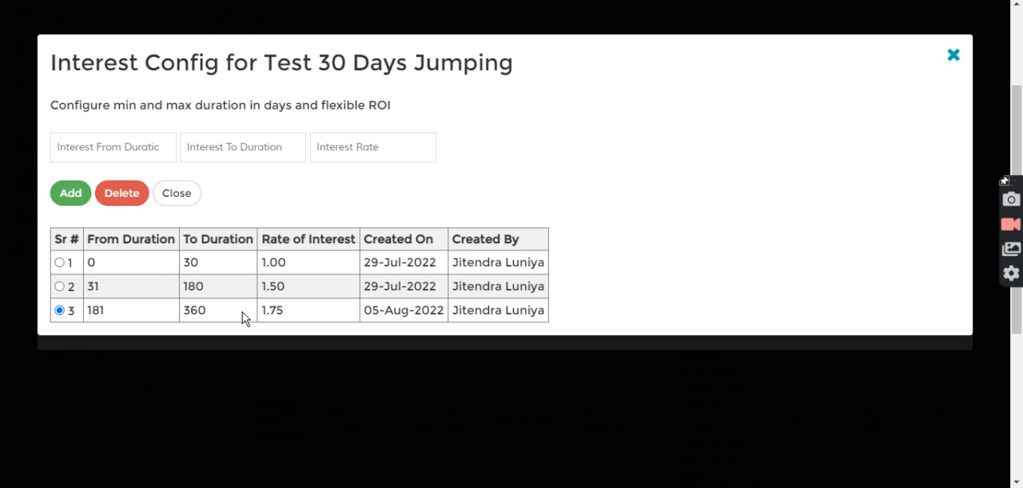
pyautogui.doubleClick(97, 264)
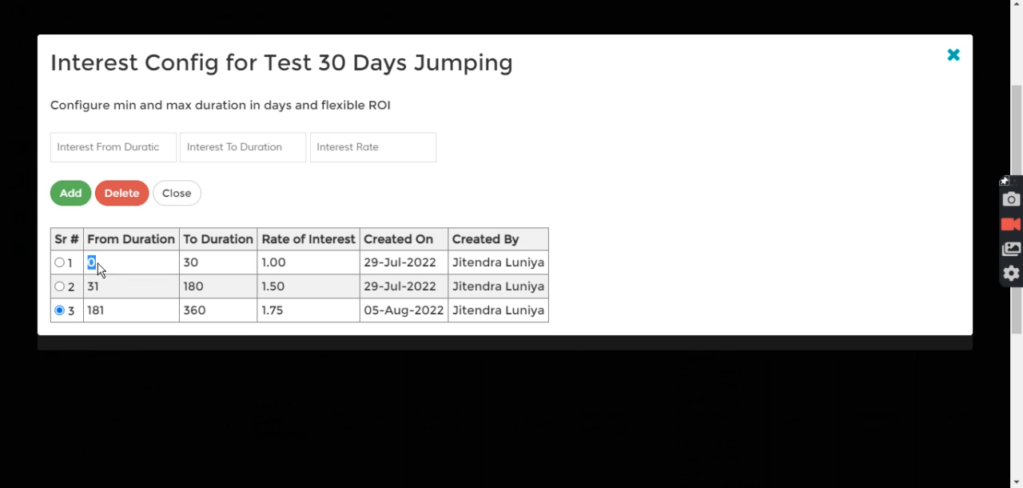
pyautogui.moveTo(190, 262); pyautogui.dragTo(217, 266)
pyautogui.doubleClick(290, 266)
pyautogui.doubleClick(93, 288)
pyautogui.doubleClick(196, 292)
pyautogui.moveTo(262, 288); pyautogui.dragTo(297, 295)
pyautogui.doubleClick(296, 295)
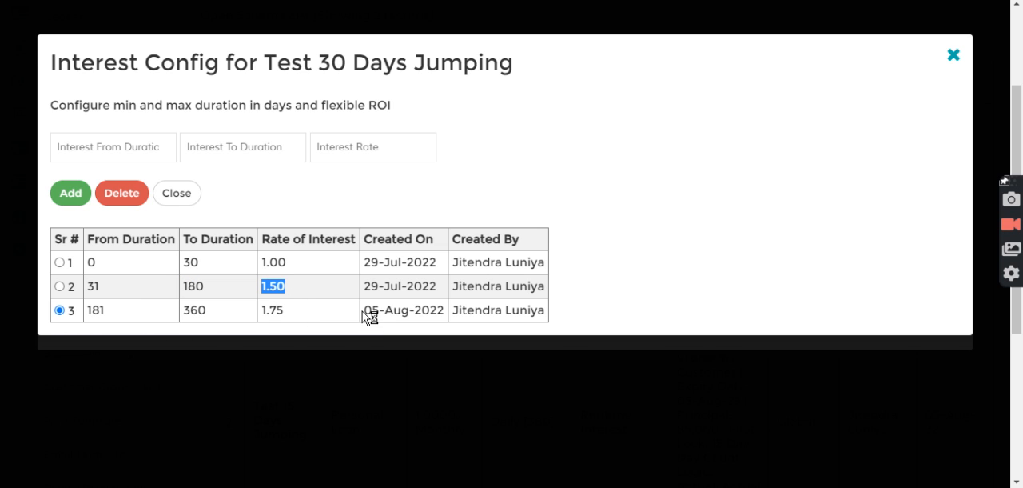
pyautogui.click(452, 212)
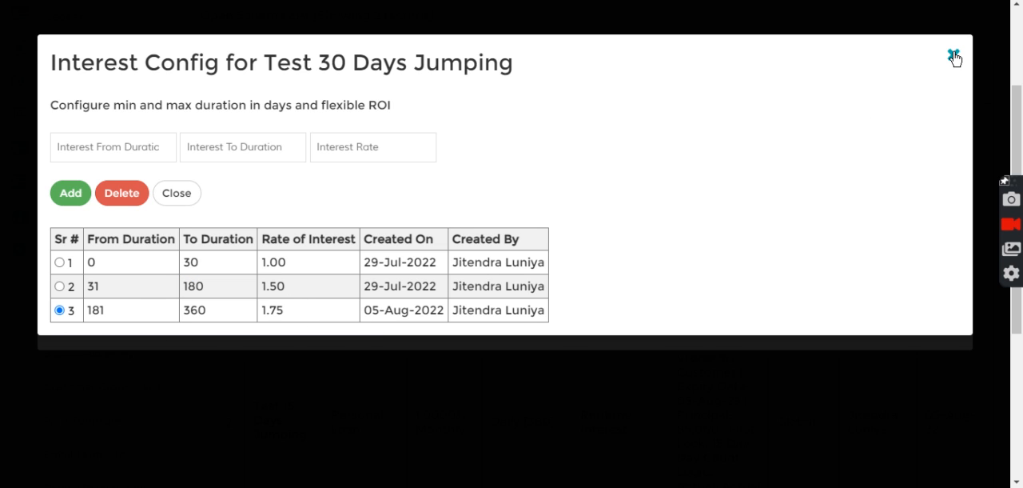
pyautogui.click(954, 56)
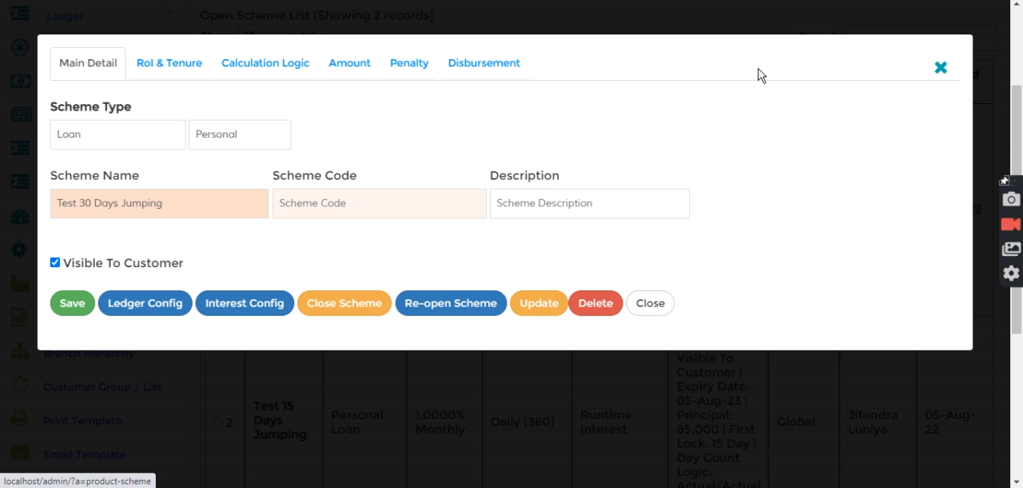
pyautogui.click(940, 69)
# - Find the customer's profile by folder number and start a loan entry for that customer
pyautogui.scroll(3, 415, 72)
pyautogui.click(354, 23)
pyautogui.write('f-1')
pyautogui.press('Return')
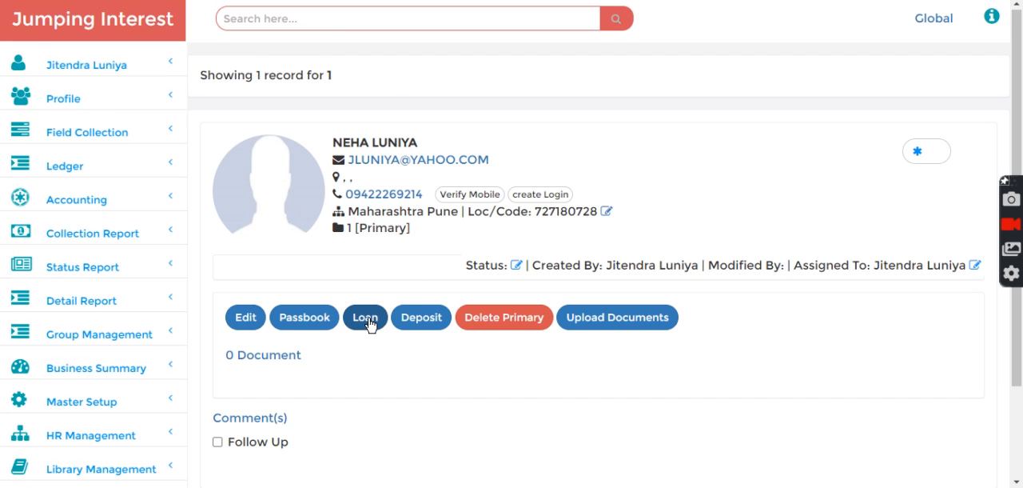
pyautogui.click(366, 318)
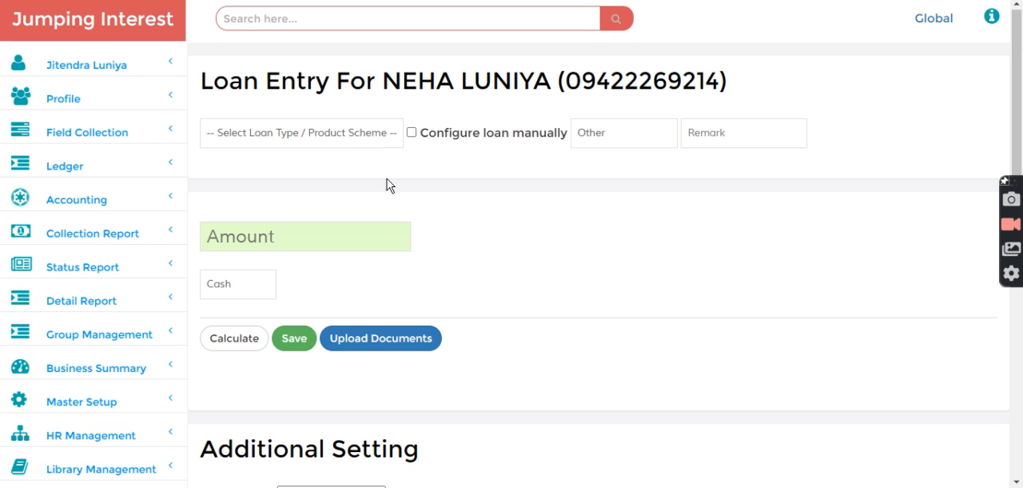
# - Save the loan under the Test 30 Days Jumping scheme with the disbursement date set to 11/06/2022
pyautogui.click(335, 139)
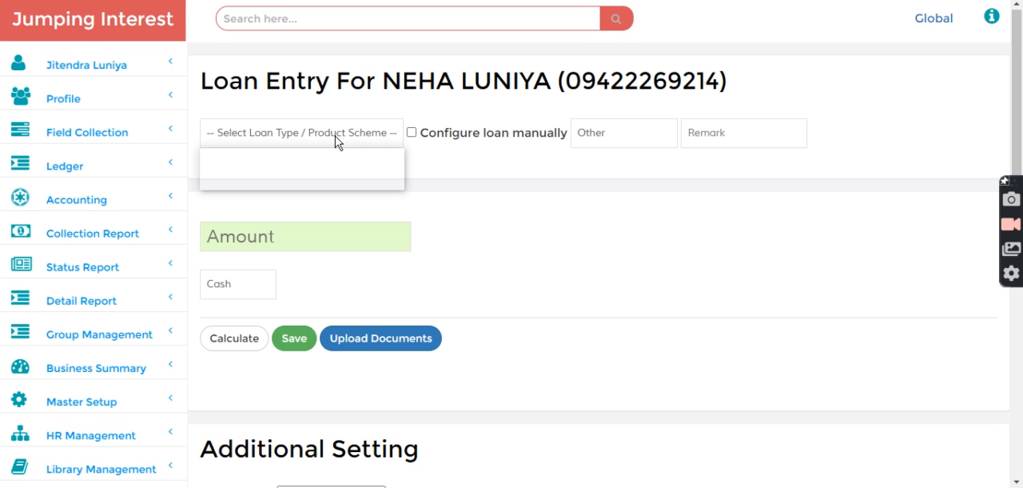
pyautogui.click(300, 169)
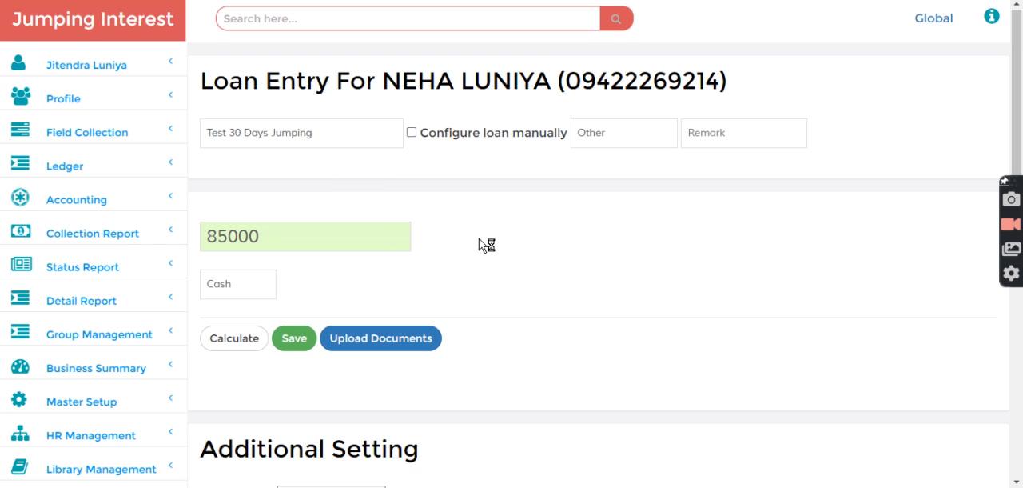
pyautogui.write('11')
pyautogui.press('Down')
pyautogui.press('Down')
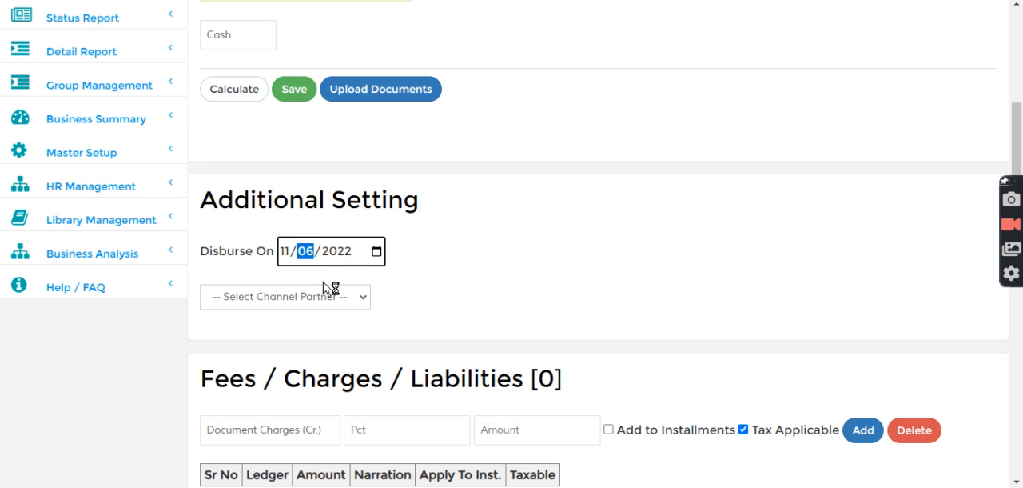
pyautogui.click(296, 90)
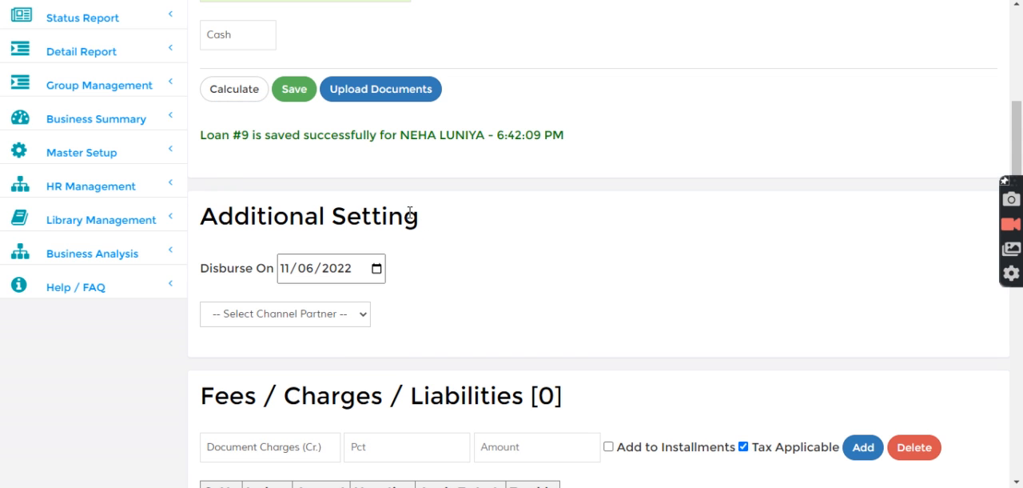
# - Open the newly saved loan by its number and check its elapsed days and applied rate of interest
pyautogui.moveTo(222, 136); pyautogui.dragTo(266, 137)
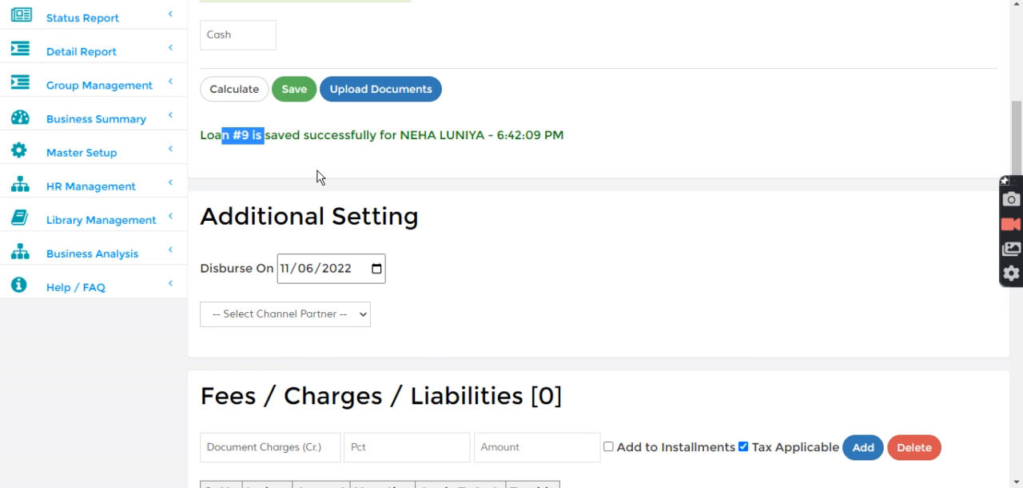
pyautogui.scroll(3, 317, 176)
pyautogui.click(389, 23)
pyautogui.write('9')
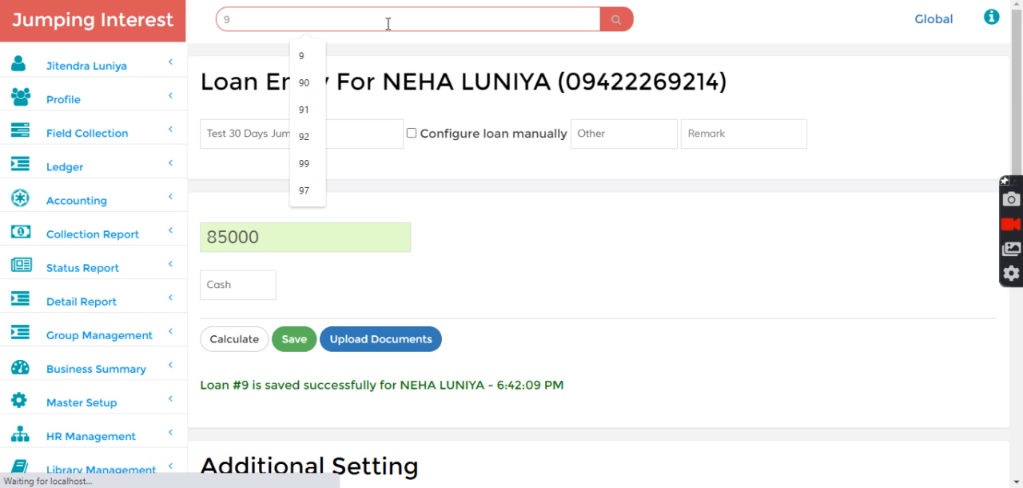
pyautogui.press('Return')
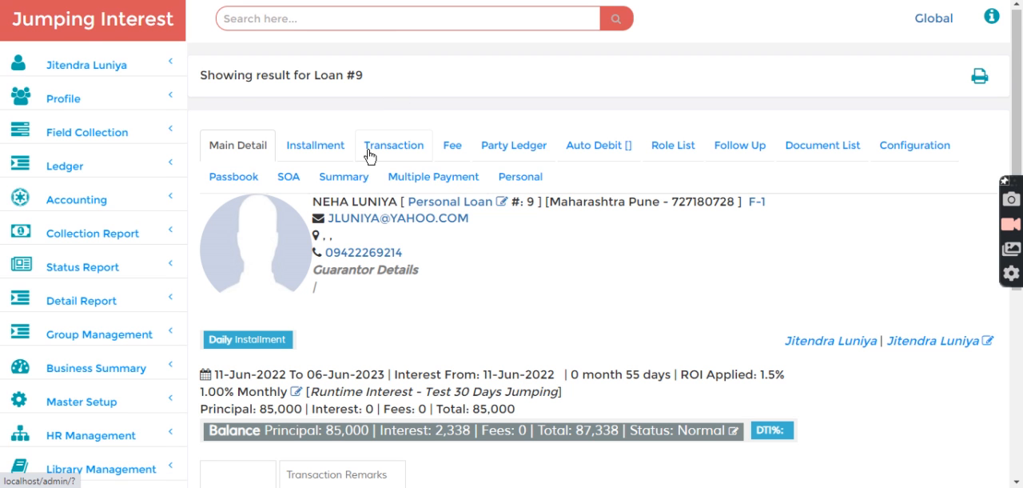
pyautogui.scroll(-3, 370, 160)
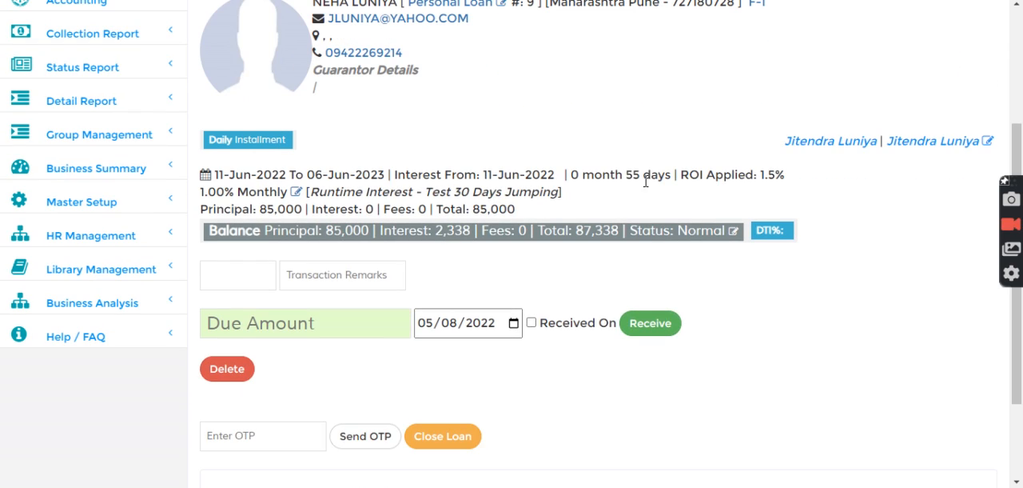
pyautogui.moveTo(623, 174); pyautogui.dragTo(661, 174)
pyautogui.moveTo(725, 174); pyautogui.dragTo(788, 175)
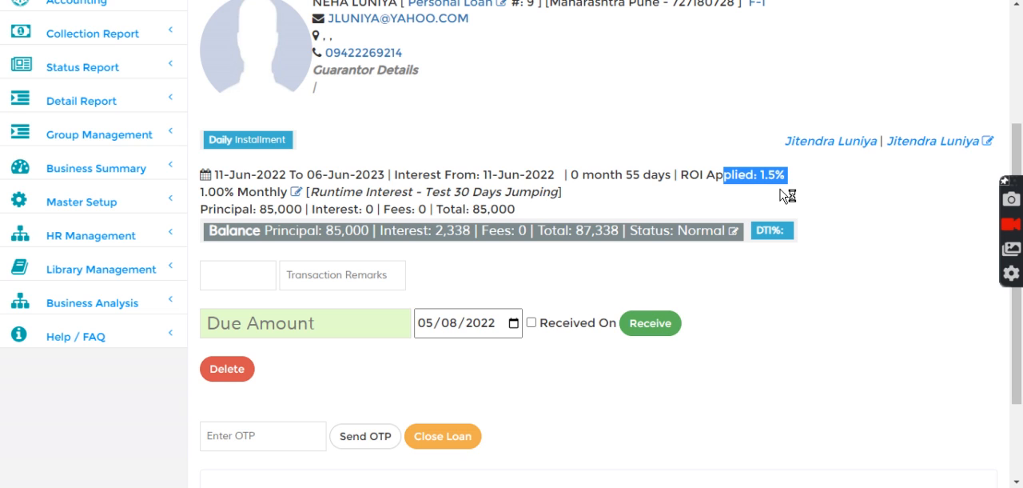
pyautogui.click(619, 148)
# - Set the loan's due date for the payment to 11/07/2022
pyautogui.scroll(-1, 512, 265)
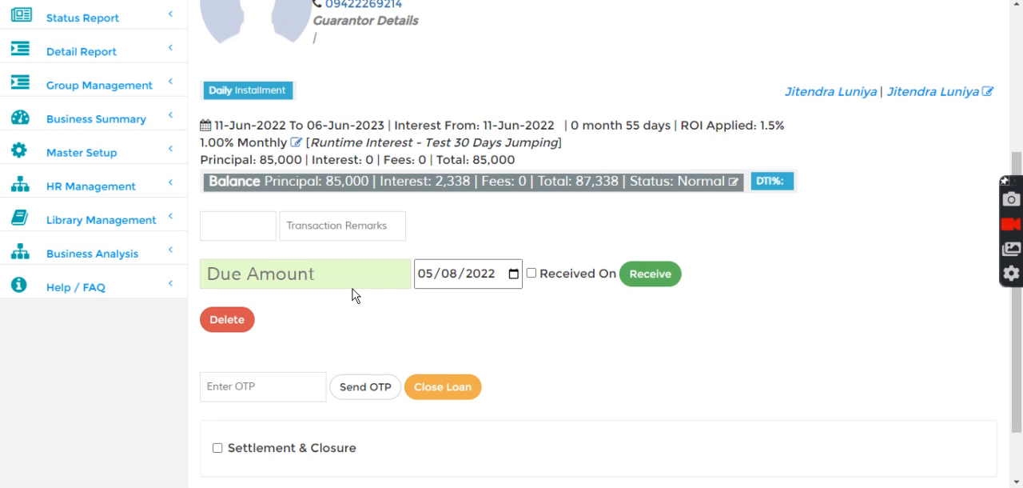
pyautogui.click(429, 278)
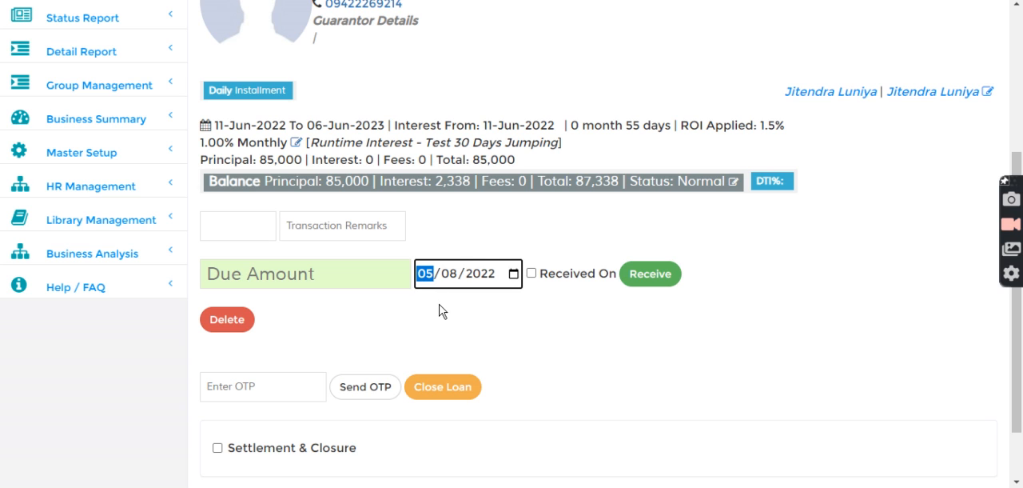
pyautogui.write('11')
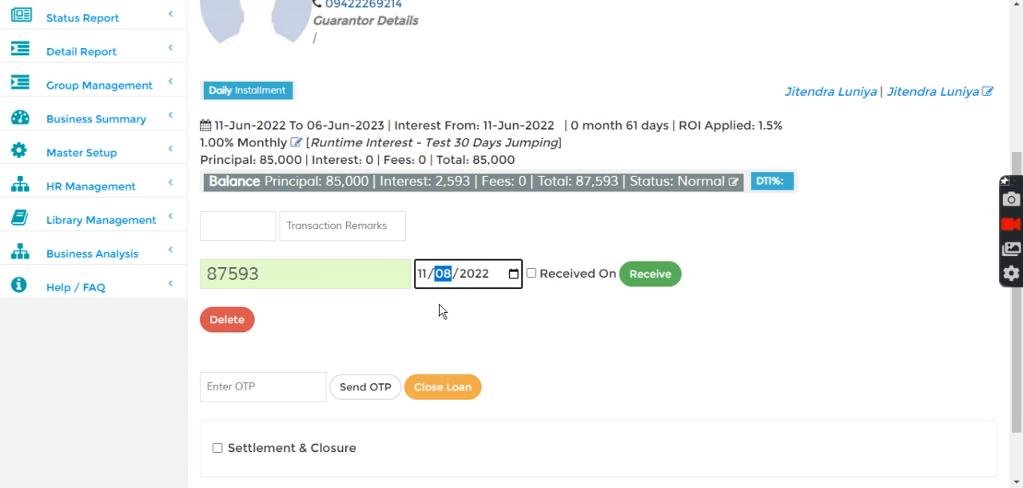
pyautogui.press('Down')
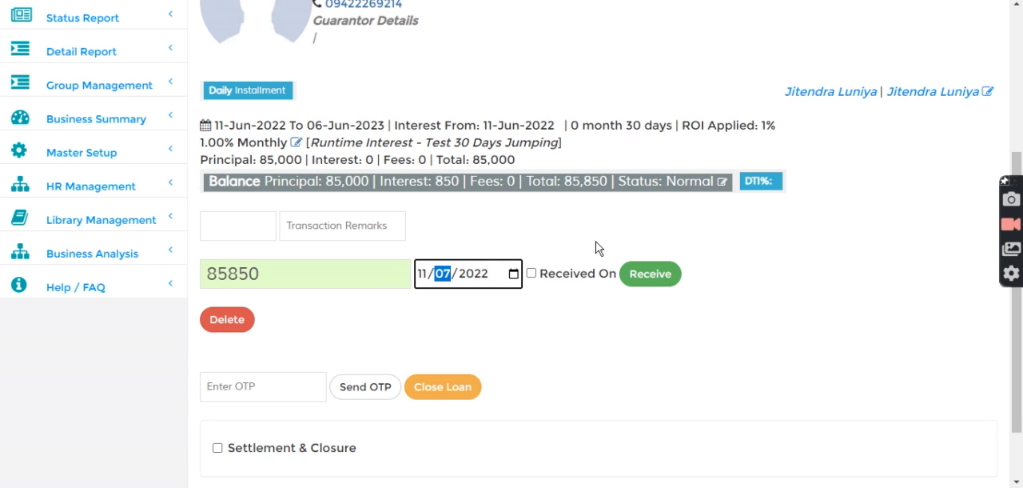
# - Receive a payment of 850 on the loan with a separate received-on date of 07/07/2022
pyautogui.click(532, 274)
pyautogui.click(637, 281)
pyautogui.write('07/')
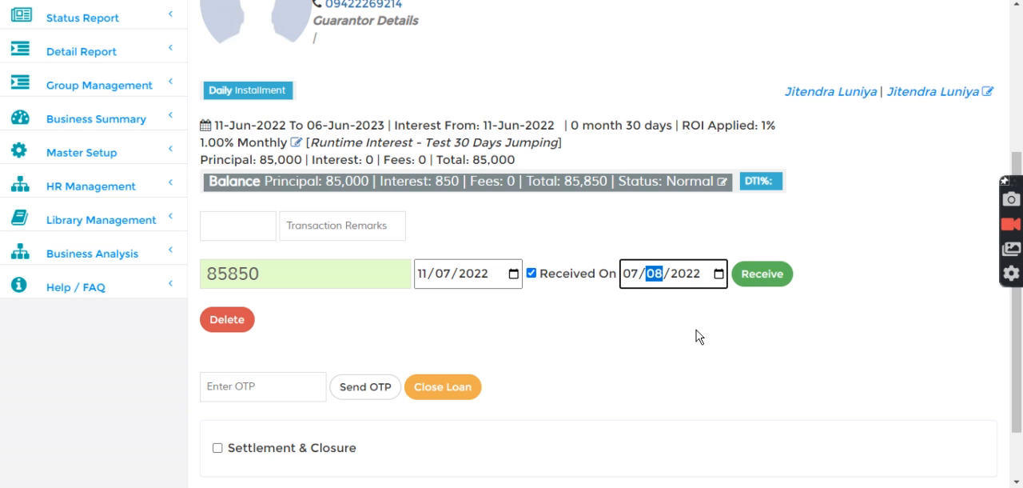
pyautogui.write('07')
pyautogui.moveTo(228, 273); pyautogui.dragTo(182, 273)
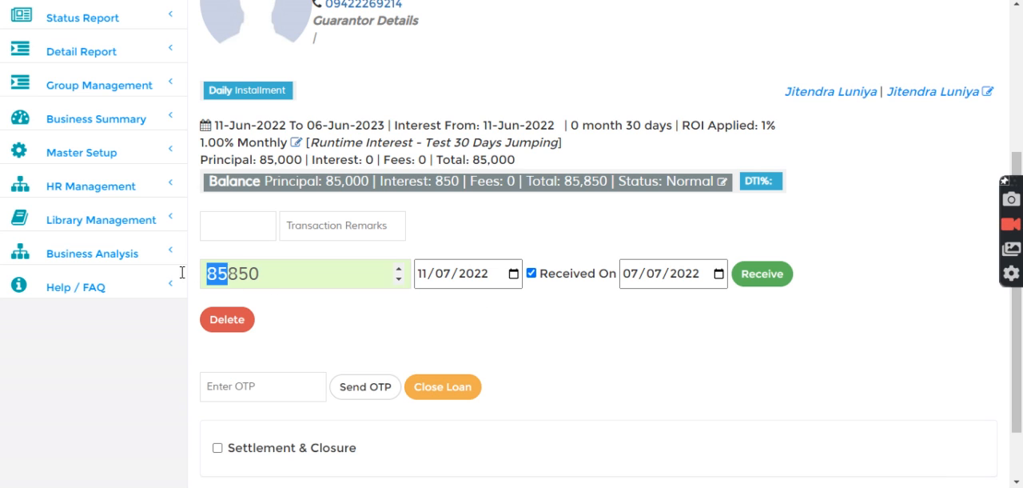
pyautogui.press('BackSpace')
pyautogui.click(757, 276)
# - Examine the loan's installment schedule, comparing the due and received dates of the first installment with the second due date
pyautogui.click(320, 146)
pyautogui.scroll(-2, 350, 220)
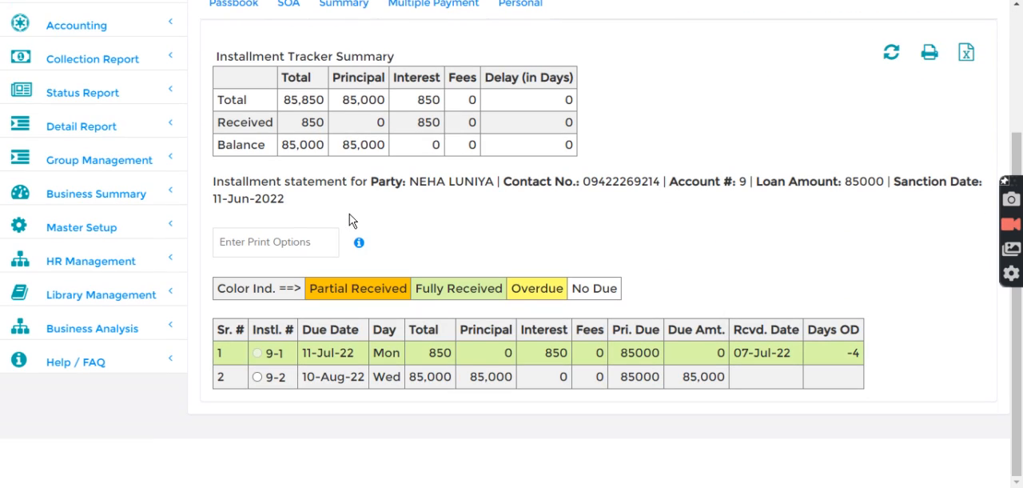
pyautogui.moveTo(301, 353); pyautogui.dragTo(355, 356)
pyautogui.click(303, 367)
pyautogui.moveTo(733, 353); pyautogui.dragTo(793, 354)
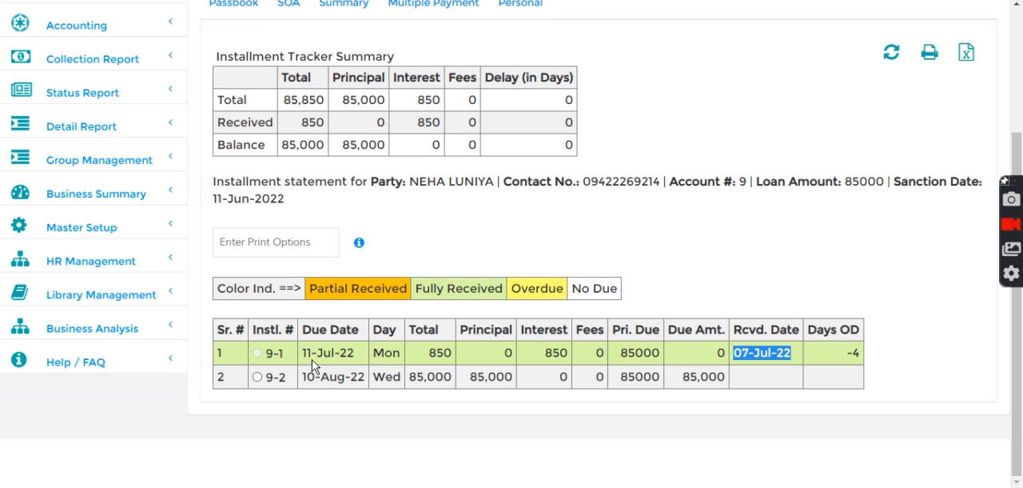
pyautogui.moveTo(298, 357); pyautogui.dragTo(357, 356)
pyautogui.moveTo(303, 376); pyautogui.dragTo(364, 381)
pyautogui.click(600, 264)
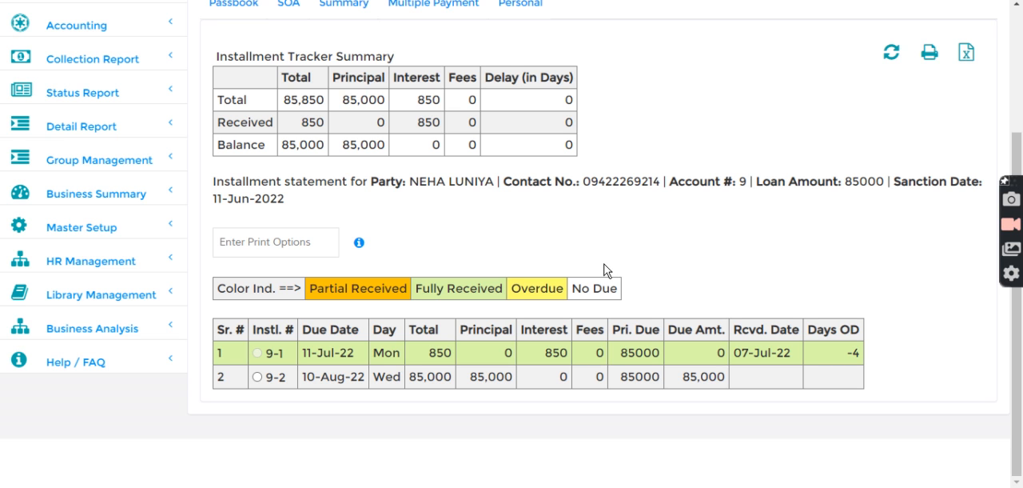
# - Return to the loan's main details and reload the loan by searching for its number again
pyautogui.scroll(3, 605, 270)
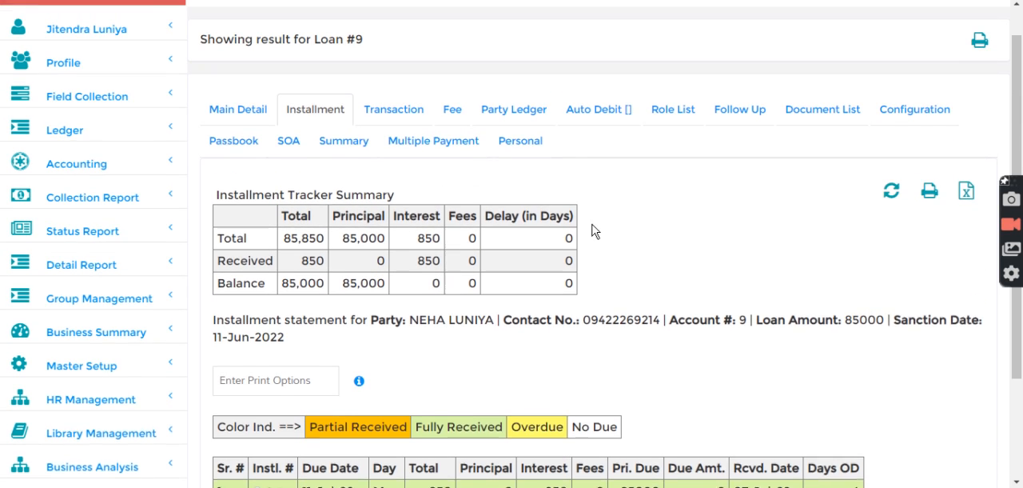
pyautogui.click(241, 127)
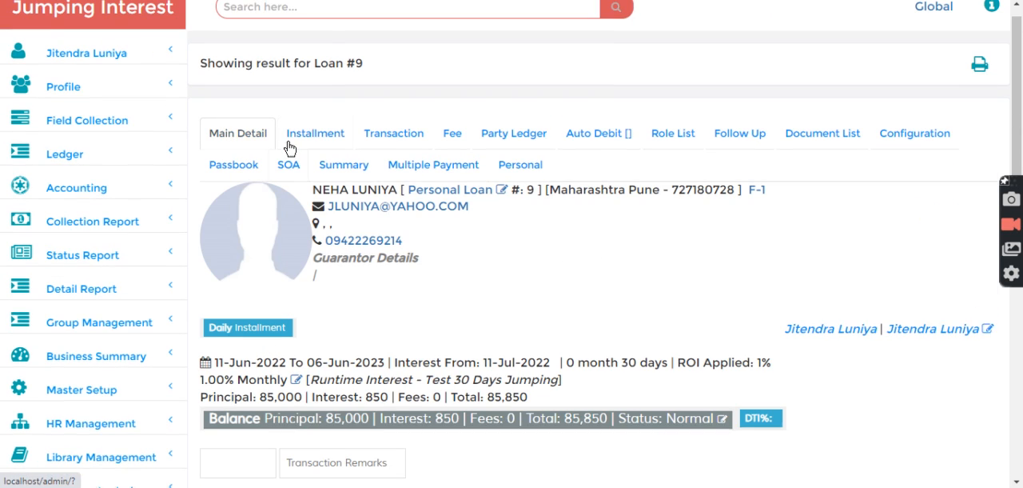
pyautogui.scroll(1, 290, 149)
pyautogui.click(376, 18)
pyautogui.write('9')
pyautogui.press('Return')
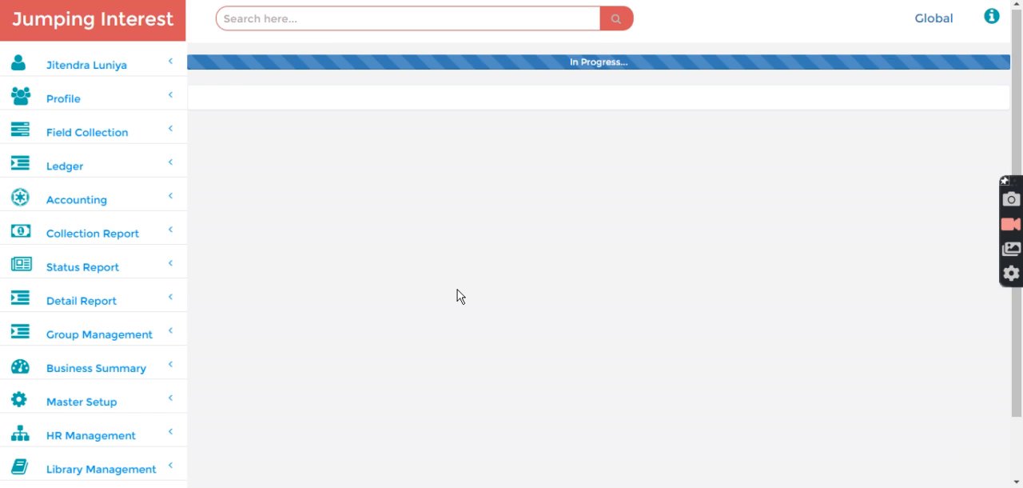
# - Examine the days elapsed since the loan's interest start date, and preview the balance for a payment dated 10/08/2022
pyautogui.scroll(-2, 765, 294)
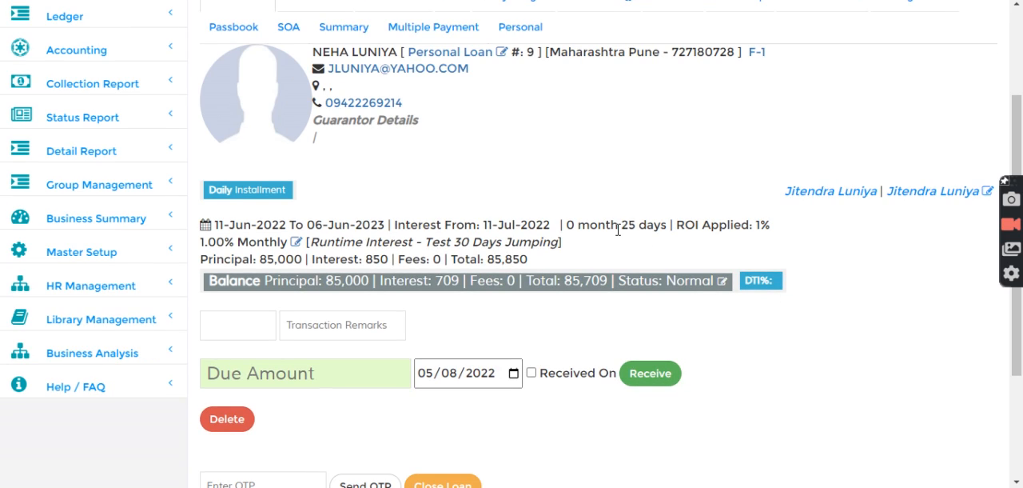
pyautogui.moveTo(619, 227); pyautogui.dragTo(663, 227)
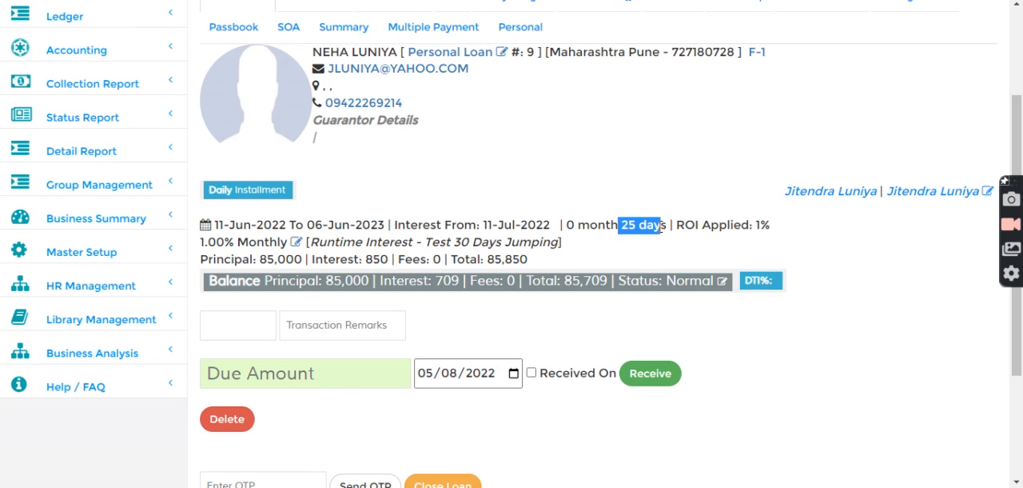
pyautogui.click(432, 372)
pyautogui.write('10')
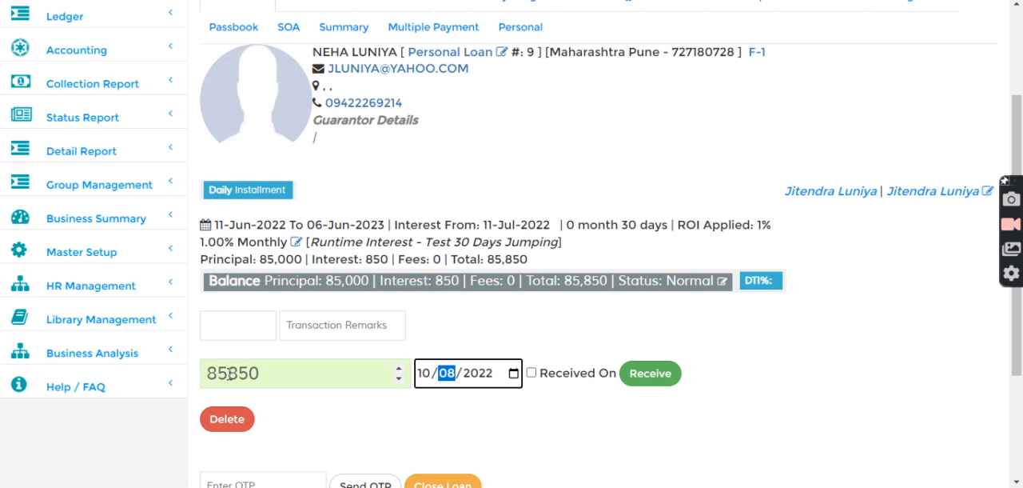
# - Set the loan's payment date to 11/08/2022 and check the applied rate of interest
pyautogui.click(432, 380)
pyautogui.press('Up')
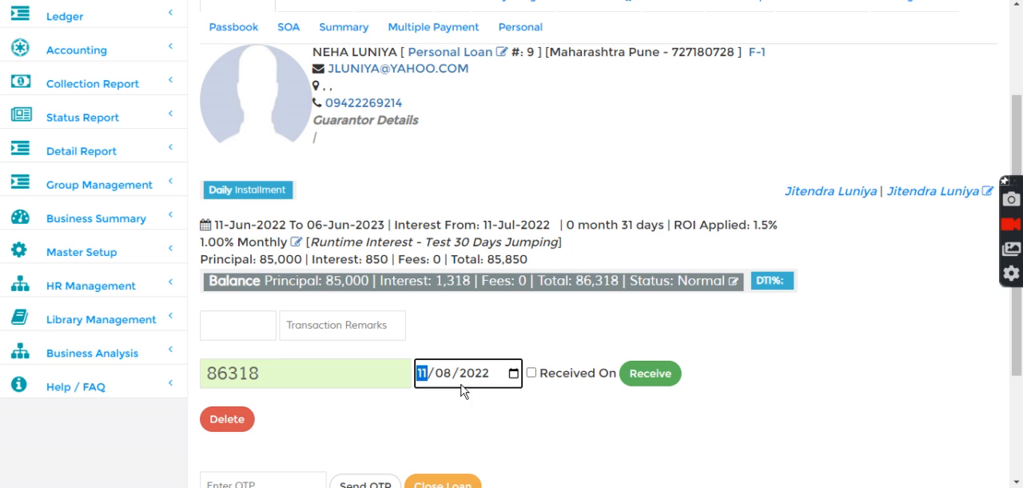
pyautogui.moveTo(716, 224); pyautogui.dragTo(811, 248)
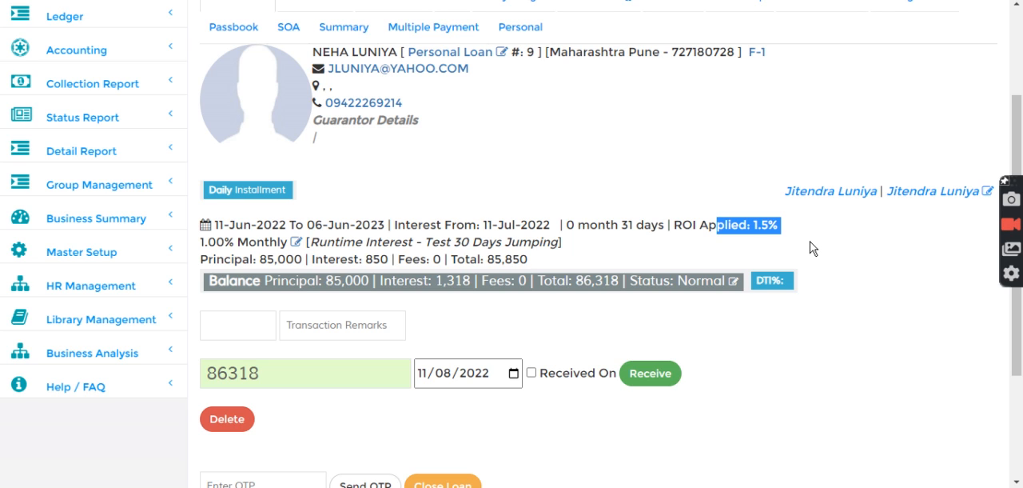
pyautogui.click(666, 183)
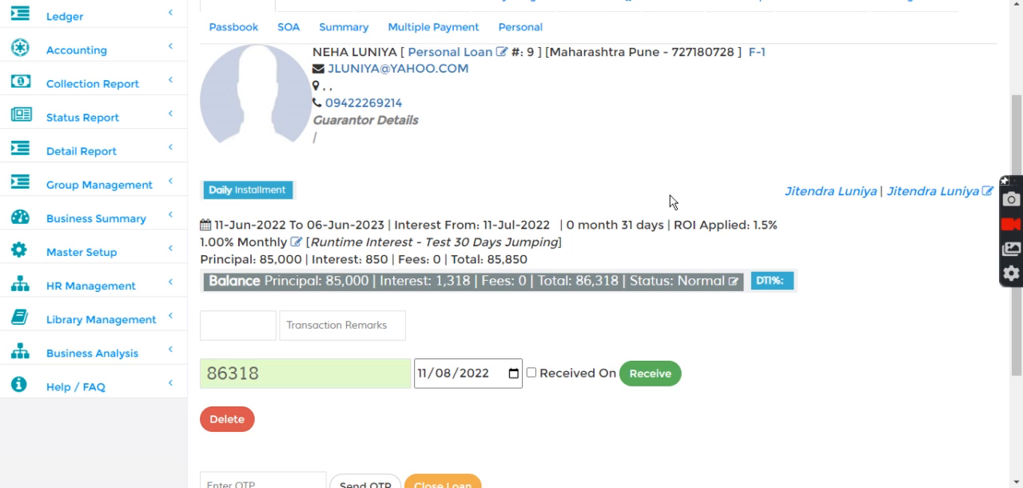
pyautogui.scroll(1, 677, 239)
pyautogui.scroll(2, 677, 251)
pyautogui.click(355, 22)
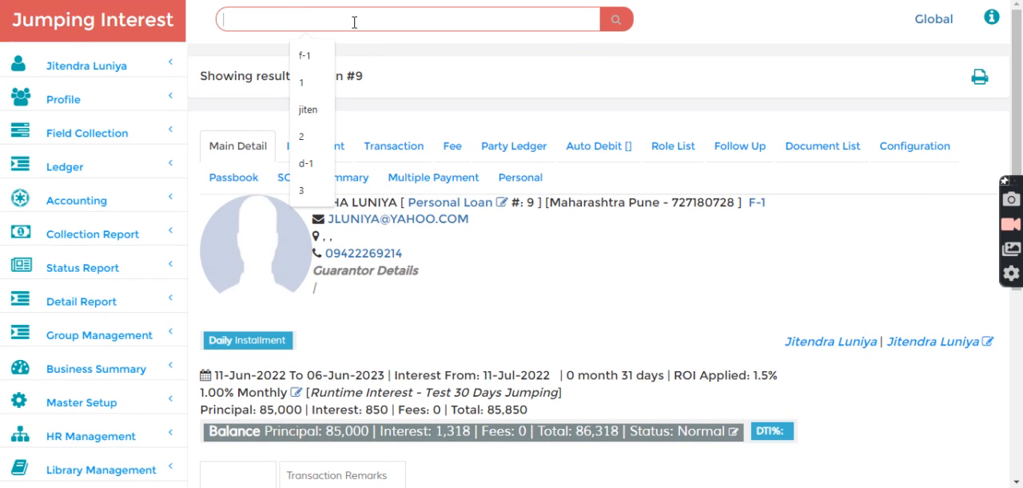
pyautogui.click(516, 87)
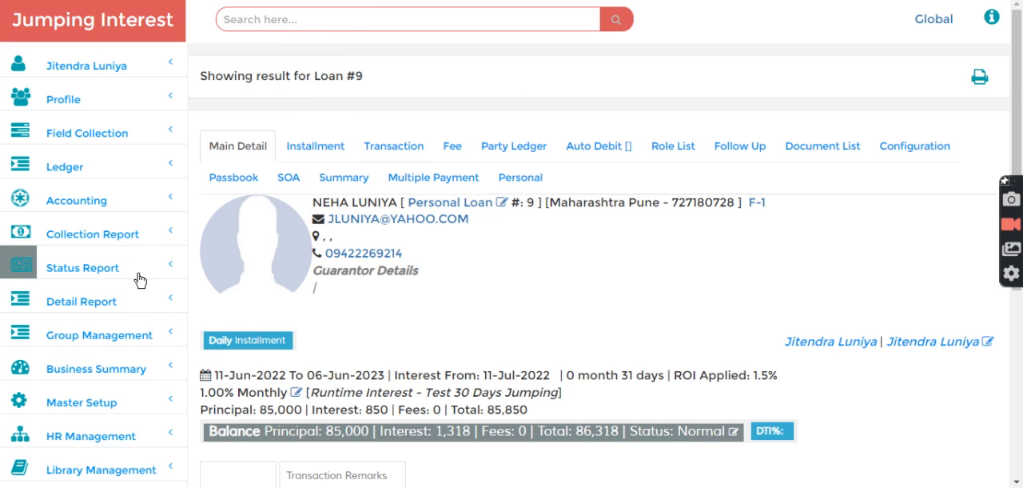
# - Go to the product scheme configuration and open the Test 15 Days Jumping scheme
pyautogui.scroll(-2, 139, 295)
pyautogui.click(66, 256)
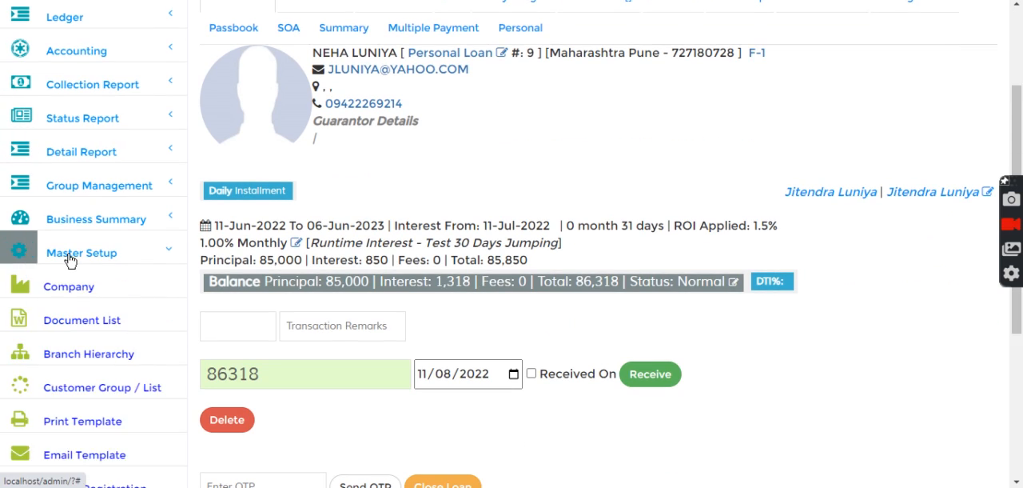
pyautogui.scroll(-3, 92, 342)
pyautogui.click(85, 313)
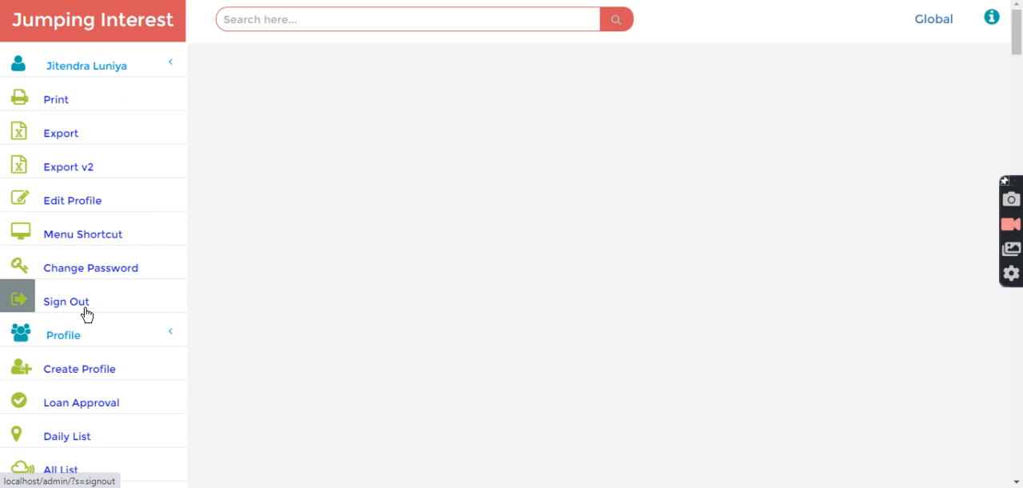
pyautogui.scroll(-2, 323, 400)
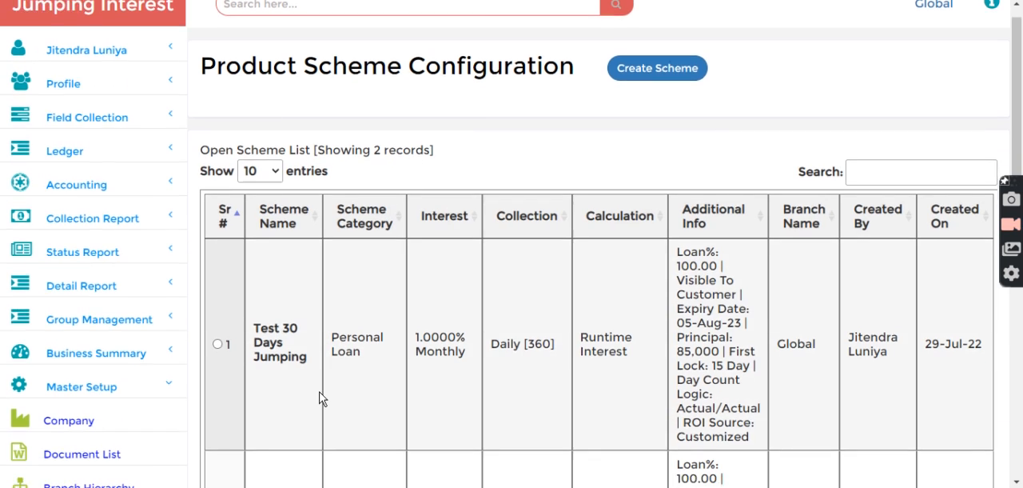
pyautogui.scroll(-2, 323, 400)
pyautogui.click(219, 327)
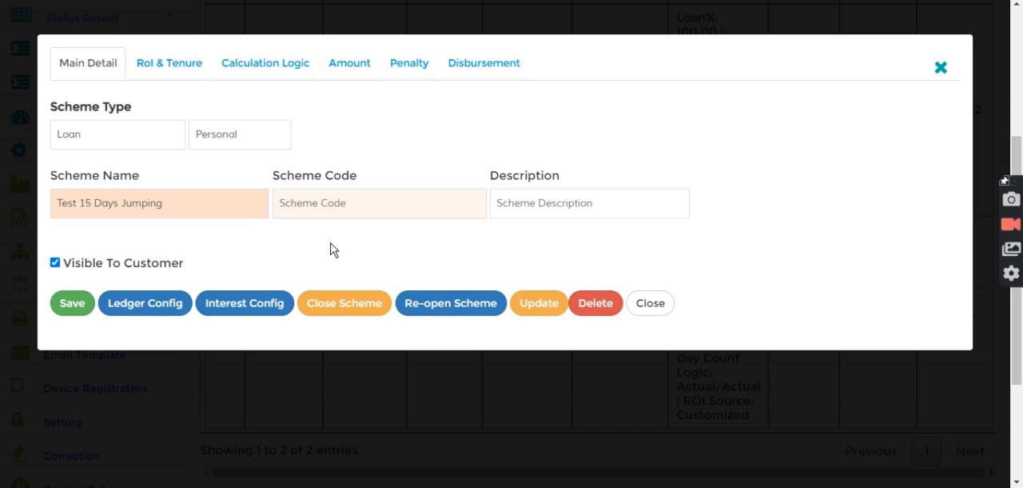
# - Review the scheme's rate of interest, tenure and calculation logic settings
pyautogui.click(171, 69)
pyautogui.click(101, 143)
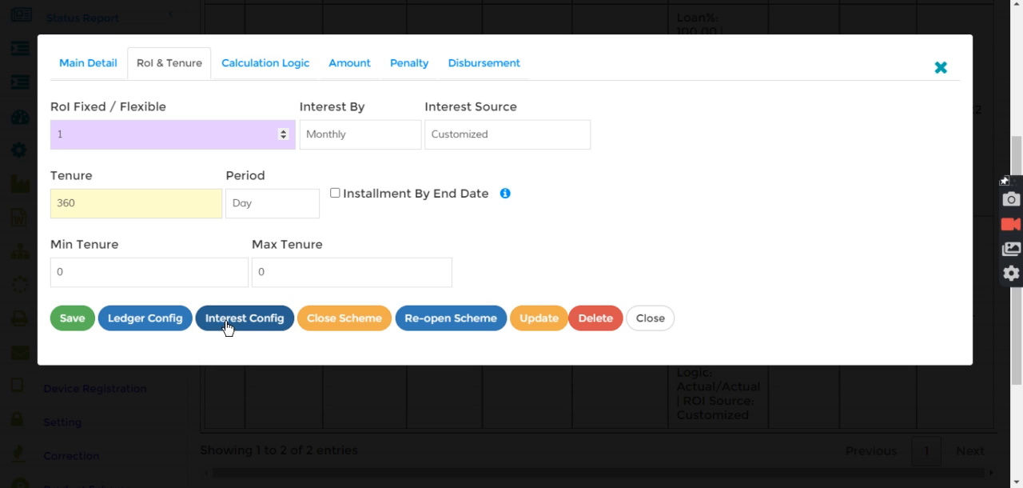
pyautogui.click(272, 66)
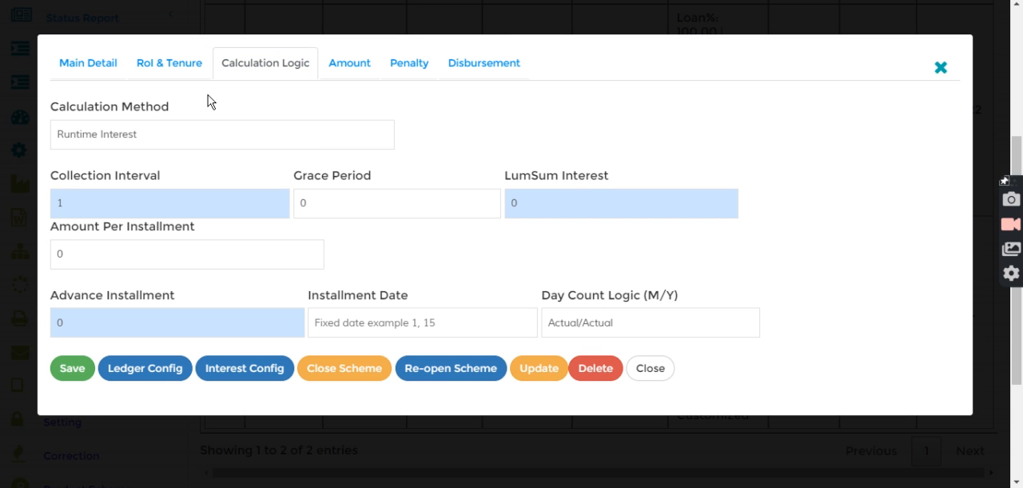
# - Add an interest slab to the Test 15 Days Jumping scheme from 0 to 15 days at a rate of 1
pyautogui.click(240, 373)
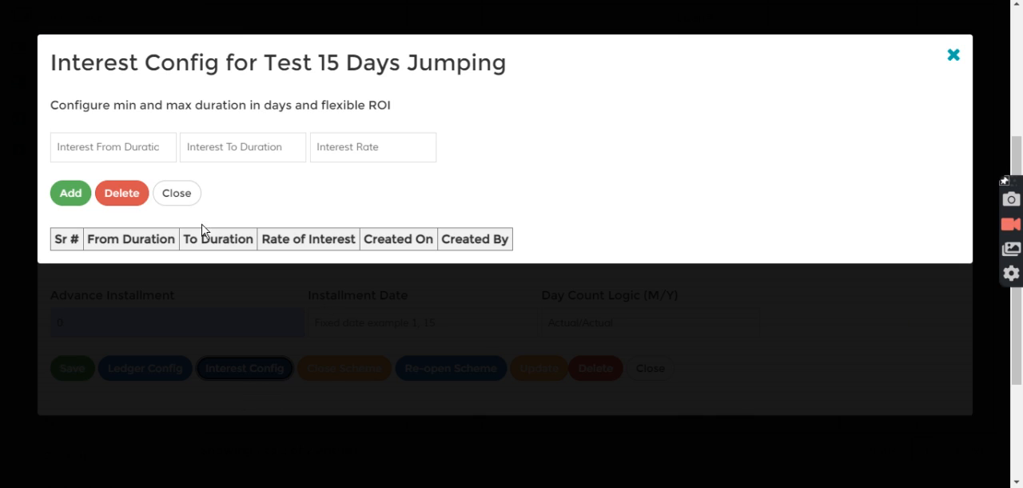
pyautogui.click(113, 152)
pyautogui.write('0')
pyautogui.press('Tab')
pyautogui.write('15')
pyautogui.press('Tab')
pyautogui.write('1')
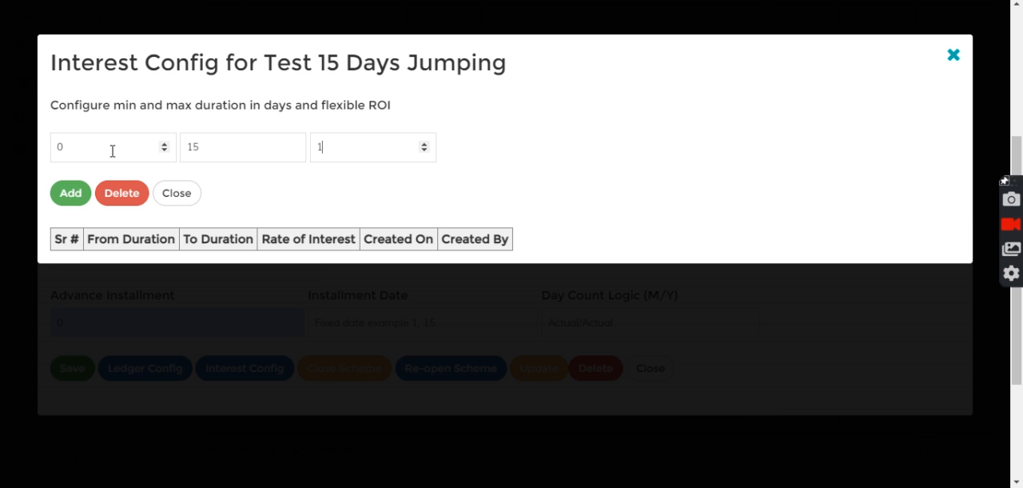
pyautogui.click(66, 193)
# - Add a second interest slab from 16 to 30 days at a rate of 1.25
pyautogui.click(83, 150)
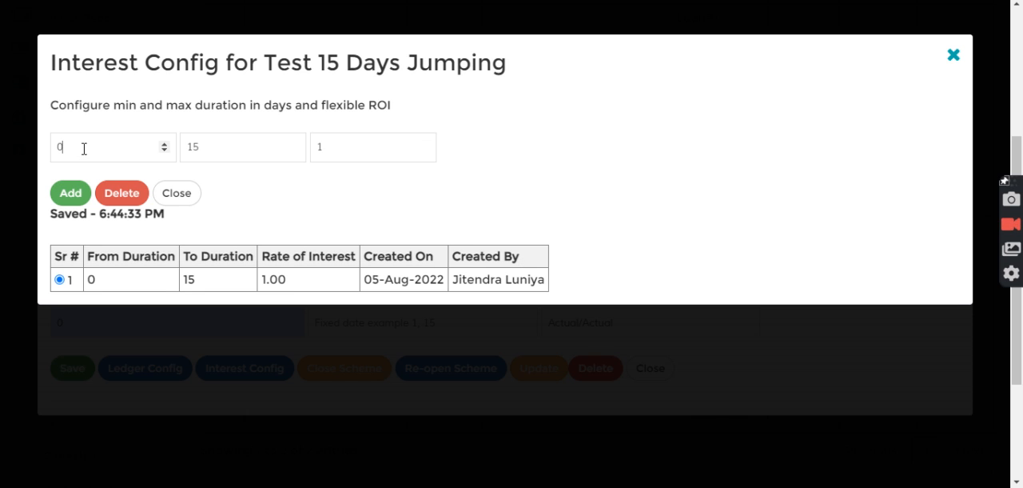
pyautogui.write('16')
pyautogui.press('Tab')
pyautogui.write('30')
pyautogui.press('Tab')
pyautogui.write('1.25')
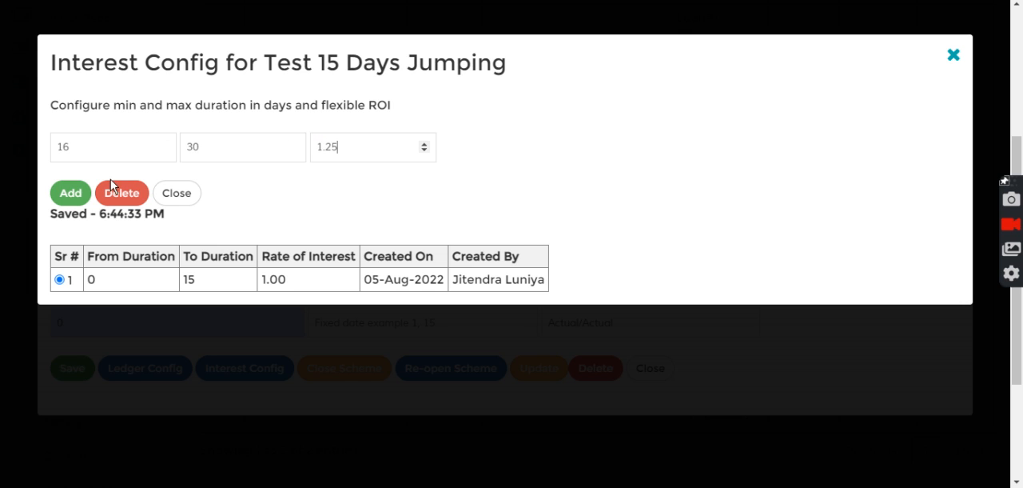
pyautogui.click(68, 194)
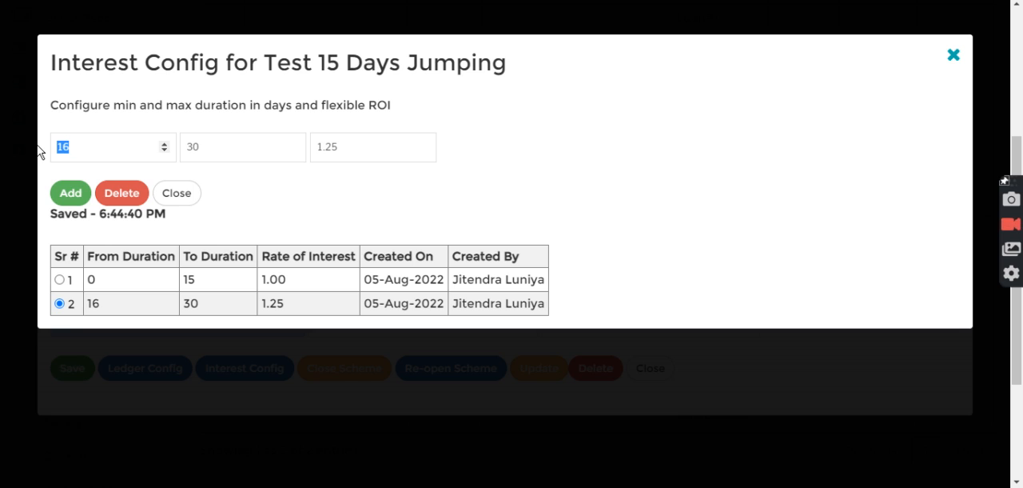
# - Add a third interest slab from 31 to 120 days at a rate of 1.5 and review the slab list
pyautogui.write('31')
pyautogui.press('Tab')
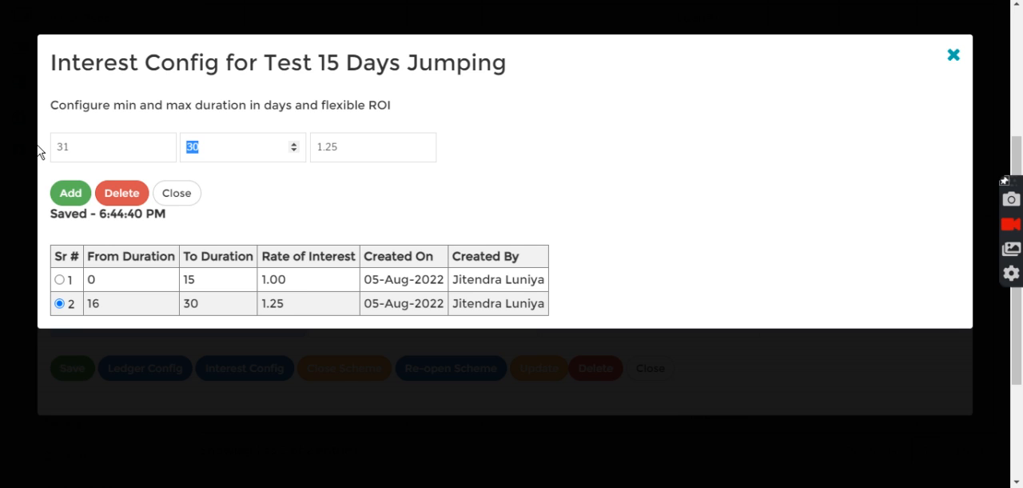
pyautogui.write('120')
pyautogui.press('Tab')
pyautogui.write('1.5')
pyautogui.click(70, 193)
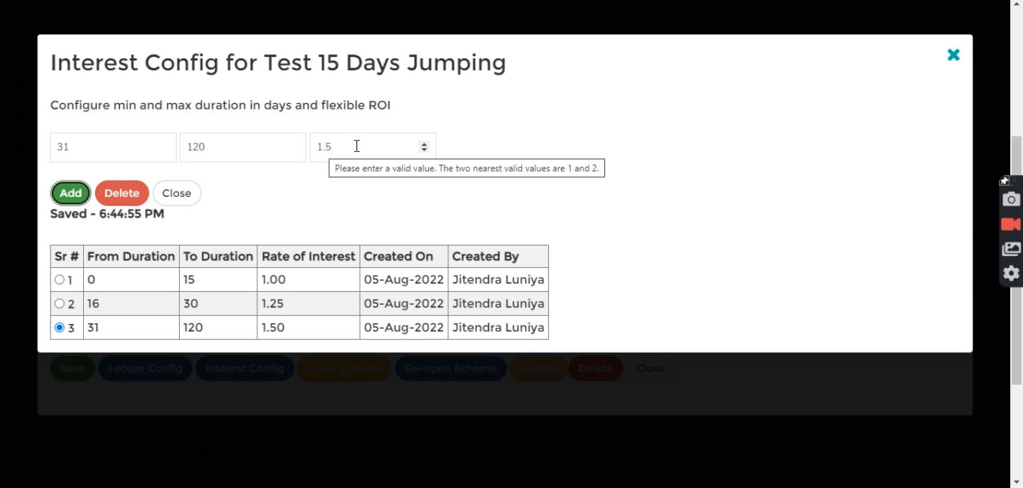
pyautogui.moveTo(63, 256); pyautogui.dragTo(281, 331)
pyautogui.click(682, 309)
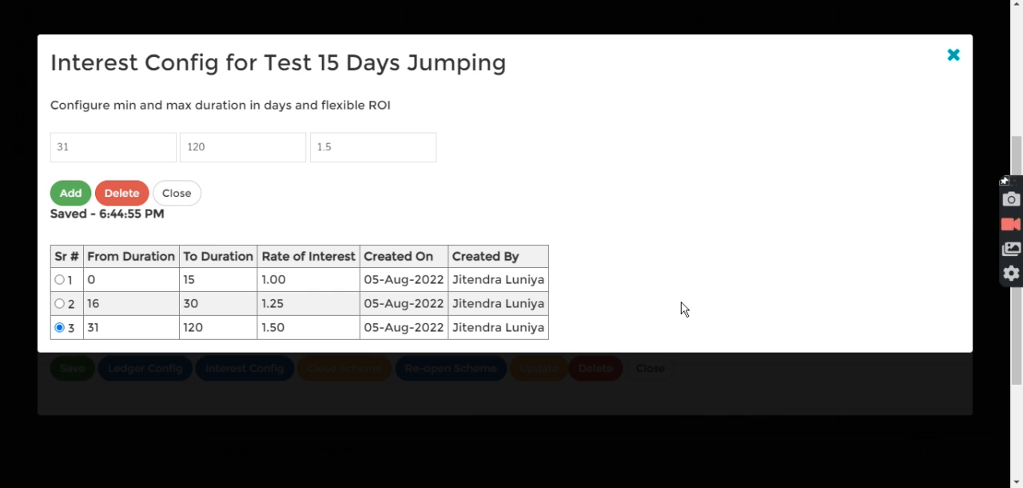
# - Add a fourth interest slab from 121 to 360 days at a rate of 2.5 and close the scheme's configuration
pyautogui.moveTo(114, 156); pyautogui.dragTo(34, 151)
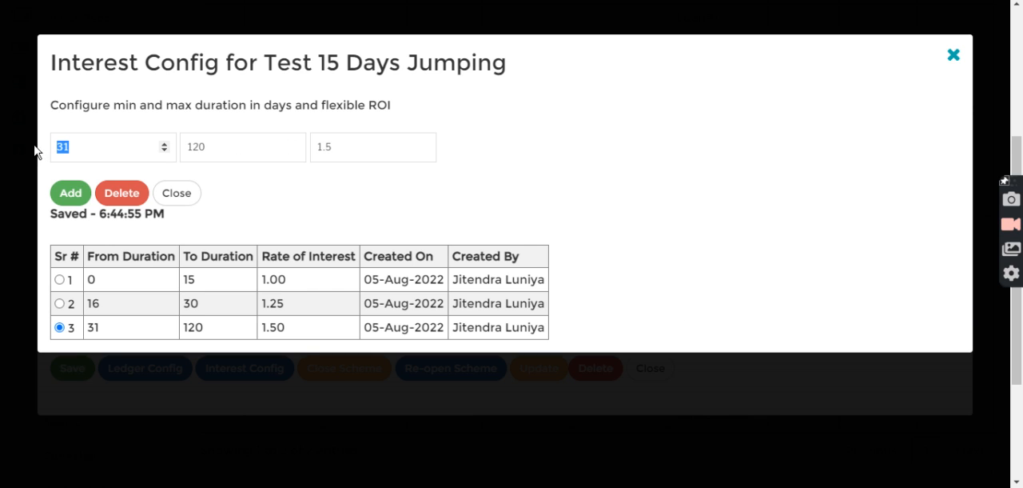
pyautogui.write('121')
pyautogui.press('Tab')
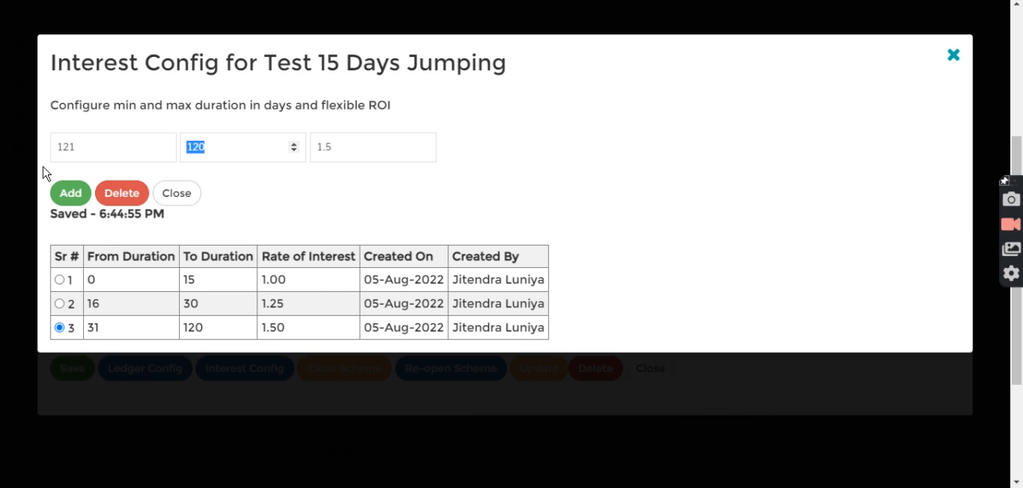
pyautogui.write('360')
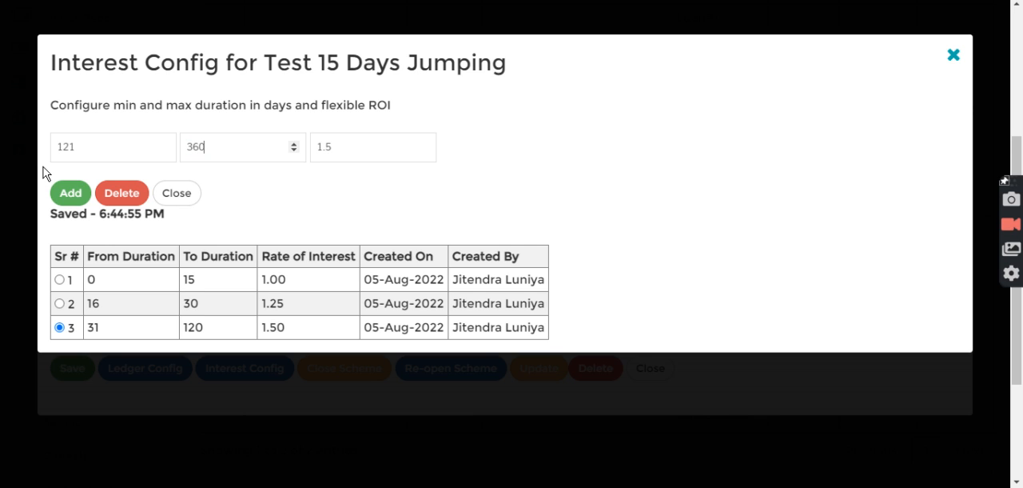
pyautogui.press('Tab')
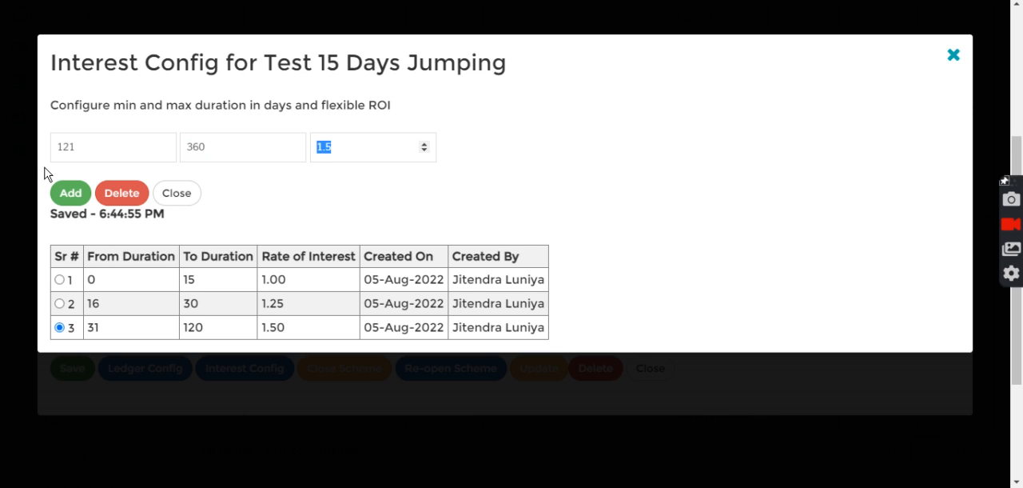
pyautogui.write('2')
pyautogui.click(69, 192)
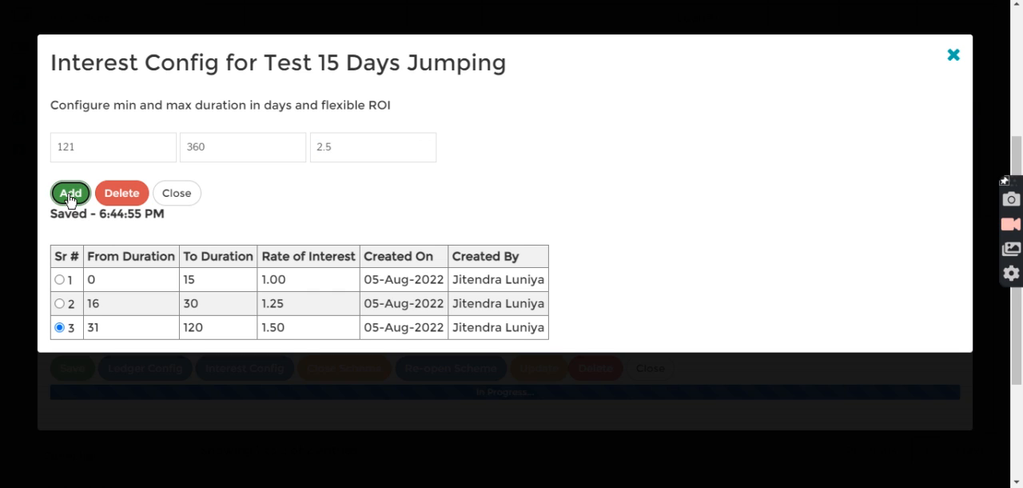
pyautogui.click(180, 193)
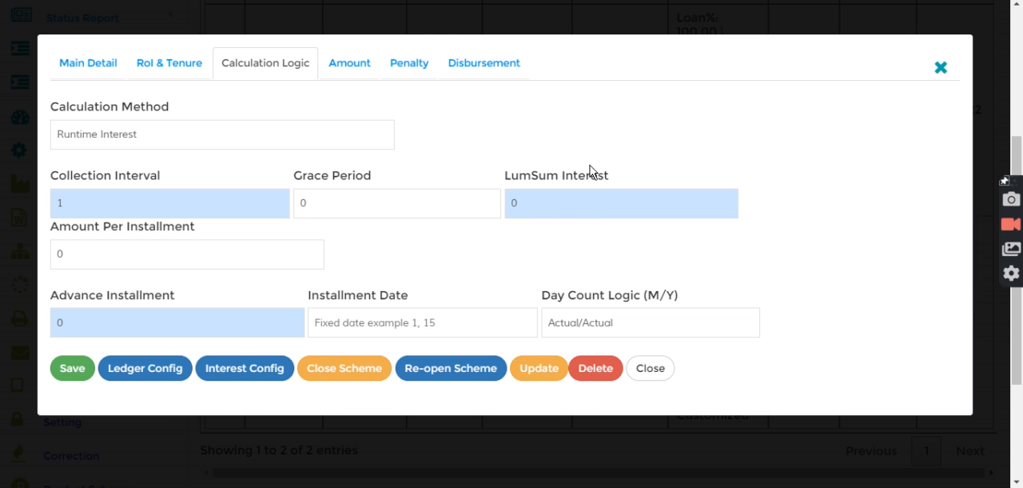
pyautogui.click(654, 367)
# - Search for the customer by profile number and open a new loan entry for them
pyautogui.click(365, 19)
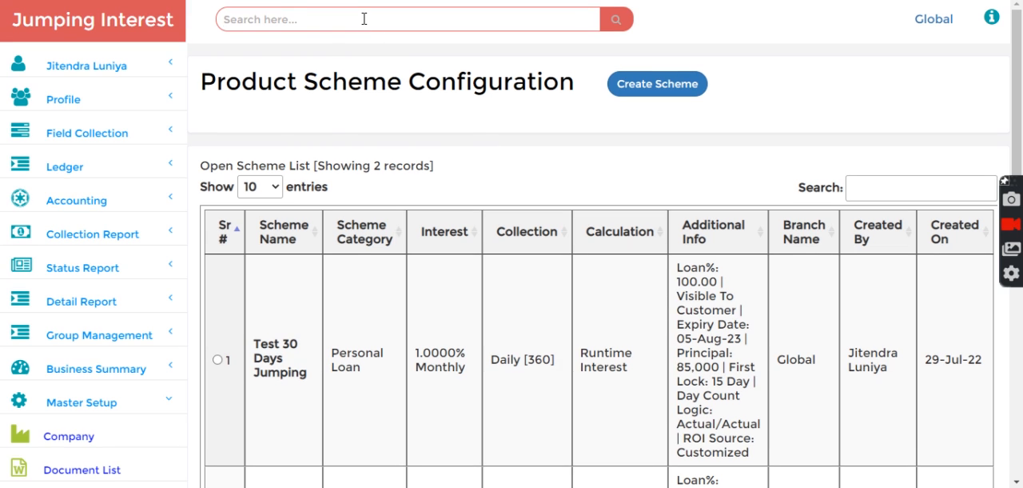
pyautogui.write('f-1')
pyautogui.press('Return')
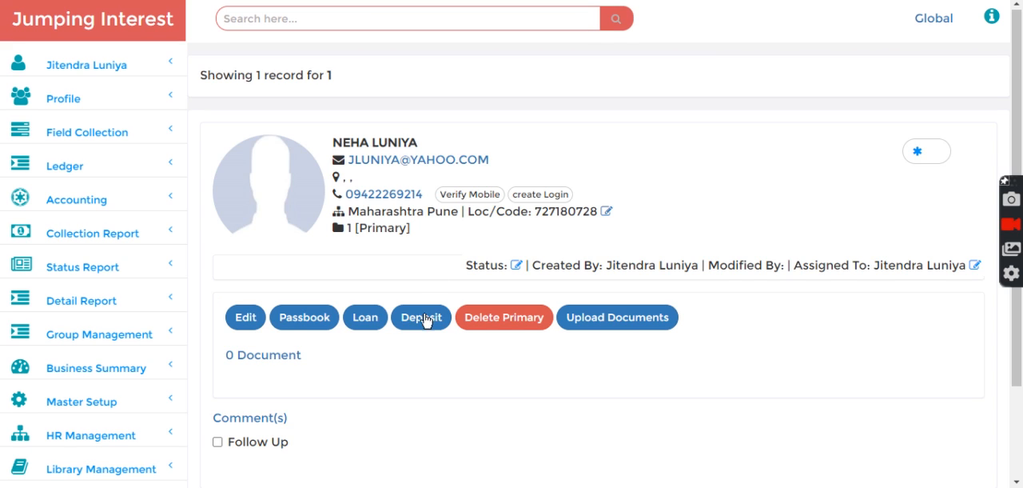
pyautogui.click(366, 319)
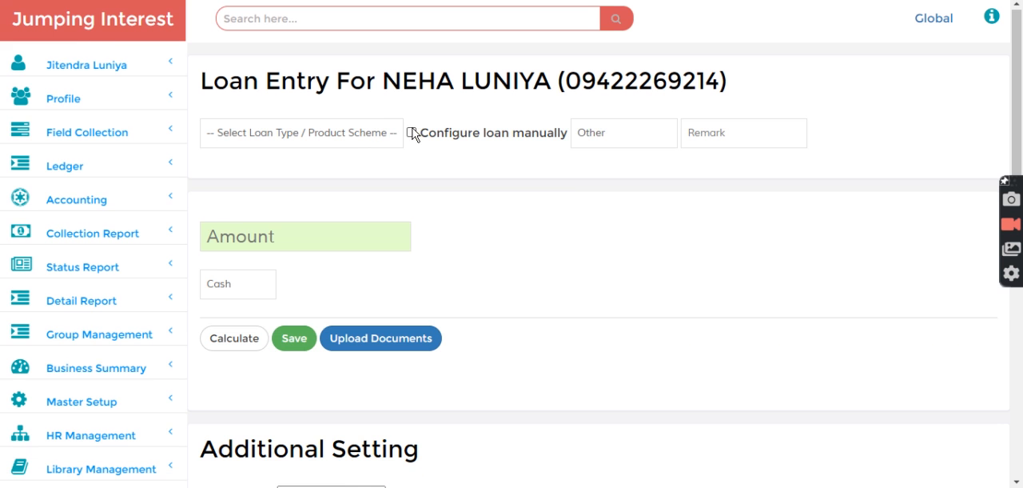
# - Select the Test 15 Days Jumping scheme for the new loan, set its disbursement date to 11/06/2022 and save it
pyautogui.click(348, 134)
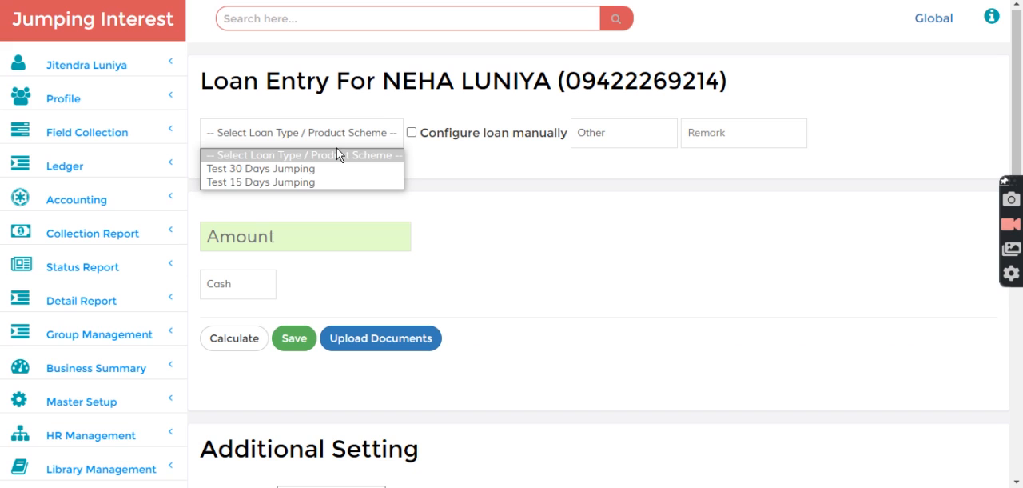
pyautogui.click(302, 183)
pyautogui.scroll(-3, 395, 186)
pyautogui.click(289, 251)
pyautogui.write('11/')
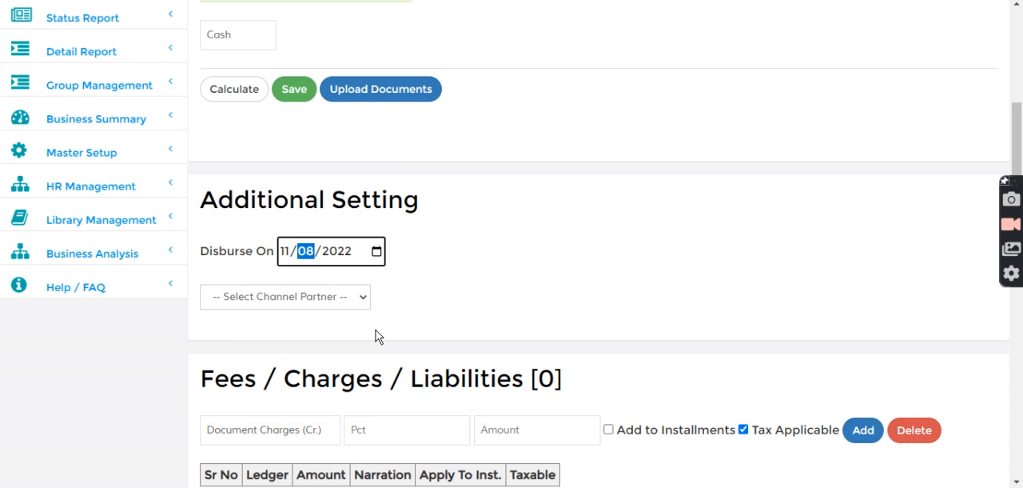
pyautogui.write('06')
pyautogui.click(461, 219)
pyautogui.scroll(1, 460, 219)
pyautogui.click(294, 192)
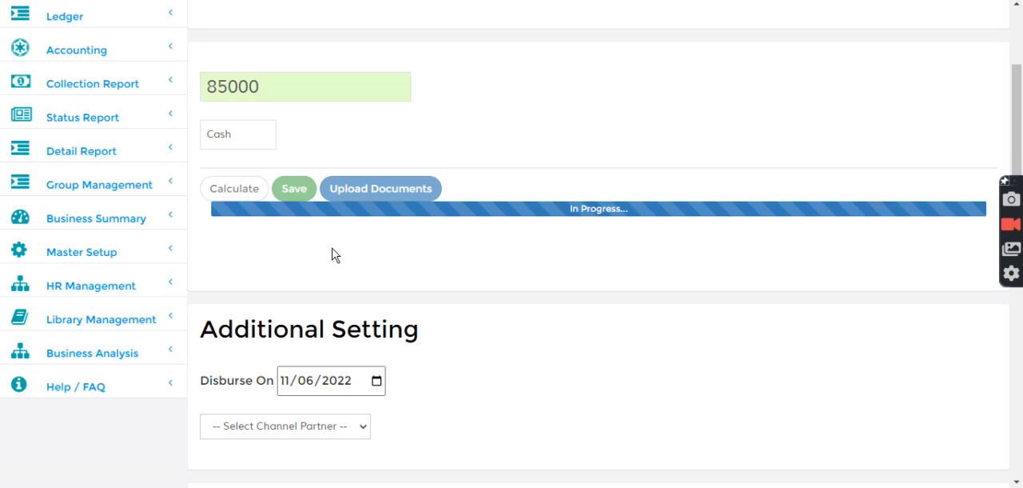
pyautogui.scroll(2, 341, 251)
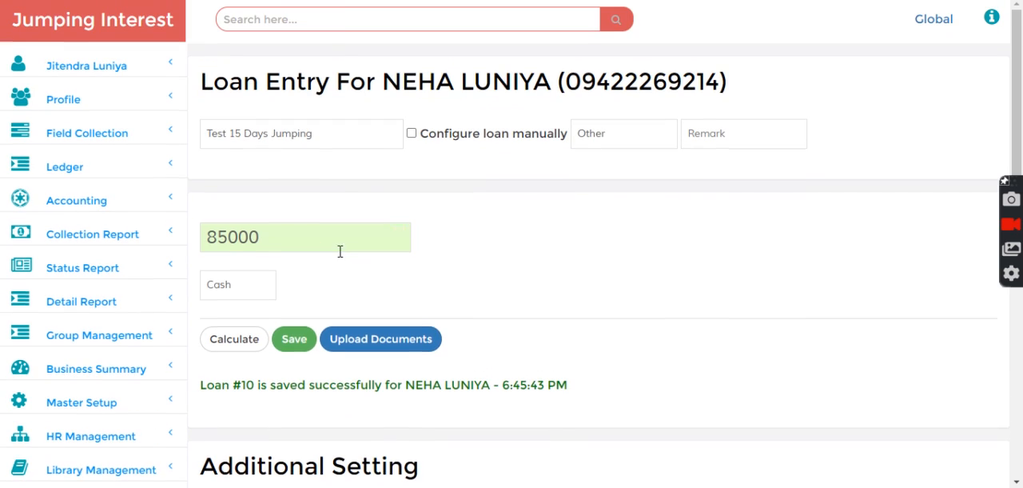
# - Search for the newly saved loan by its loan number and open its details
pyautogui.click(347, 21)
pyautogui.write('10')
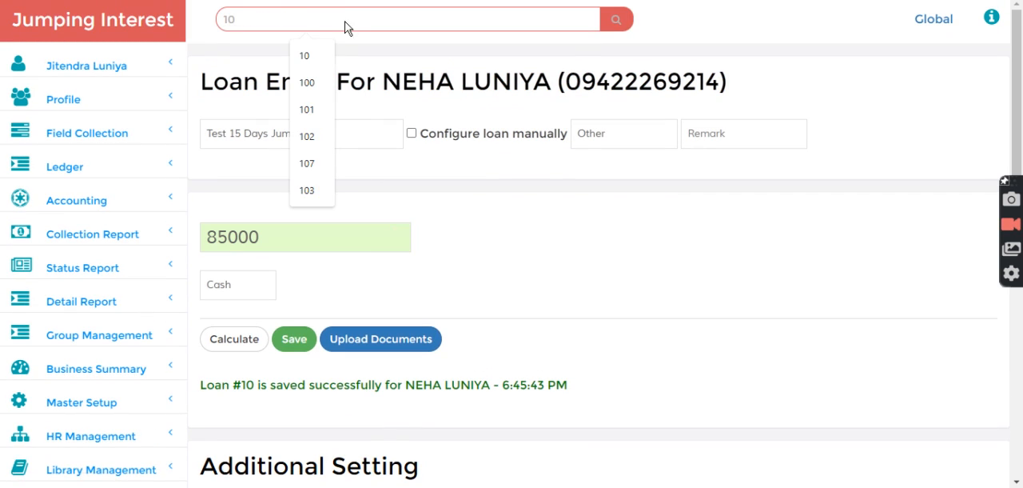
pyautogui.press('Return')
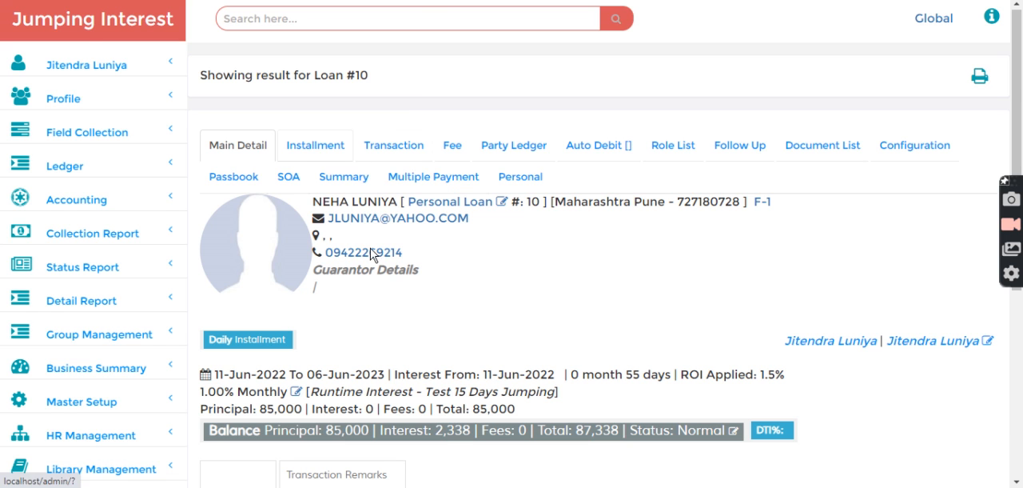
# - Set the loan's payment date to 11/07/2022 and check the day count and applied interest rate
pyautogui.scroll(-3, 370, 255)
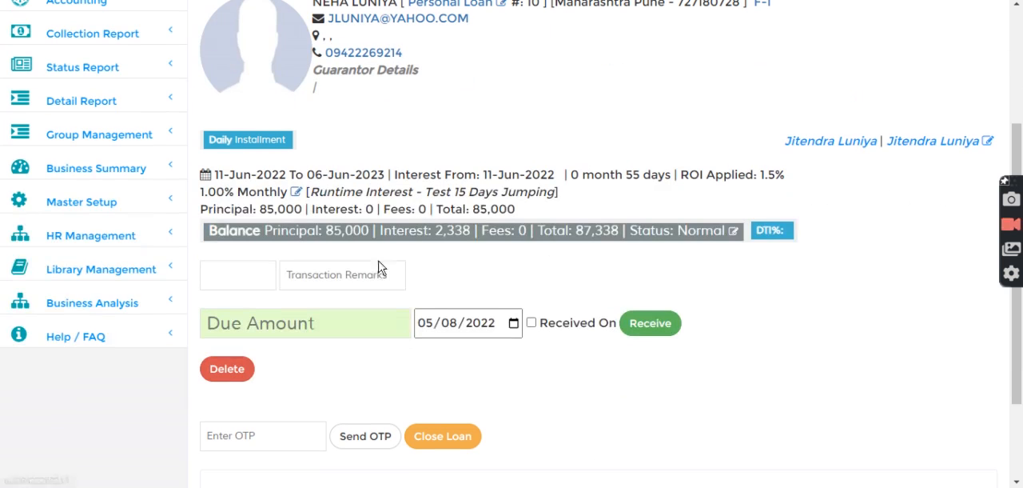
pyautogui.click(428, 328)
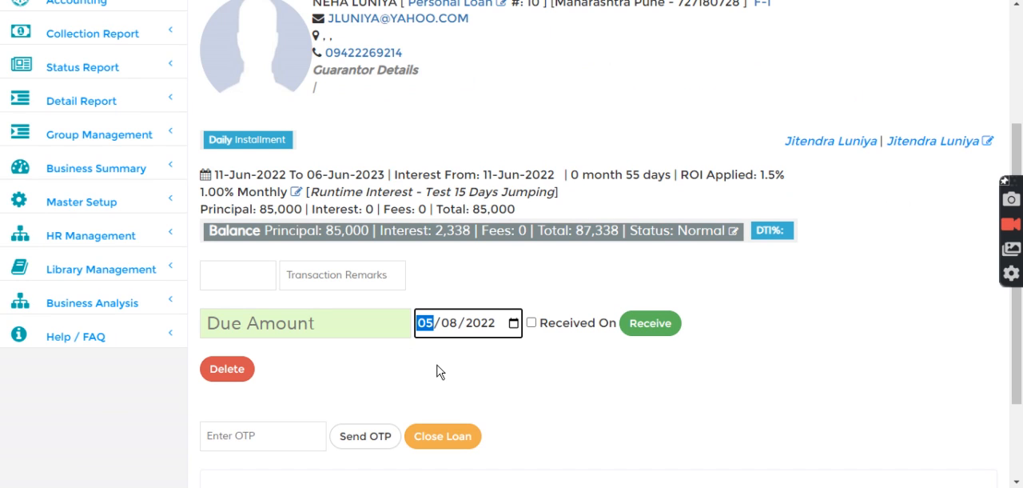
pyautogui.write('11/07')
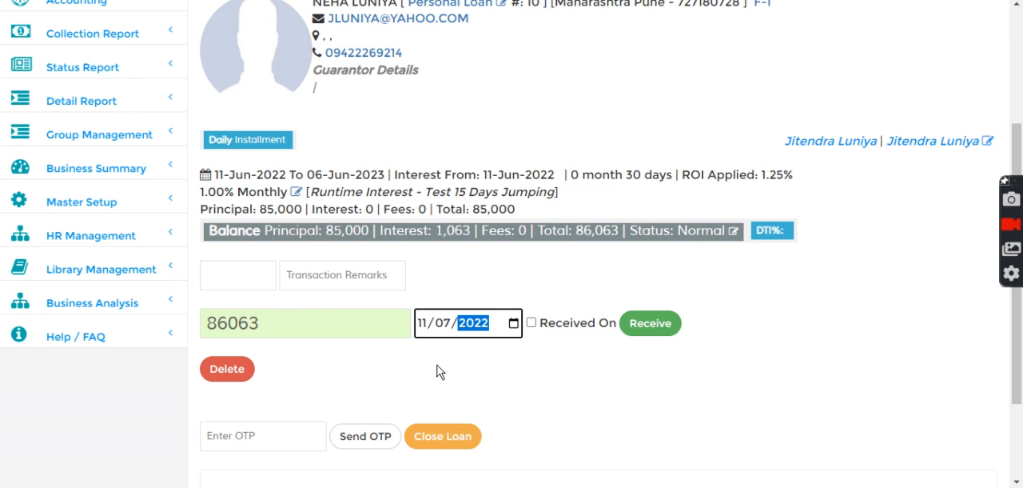
pyautogui.doubleClick(636, 174)
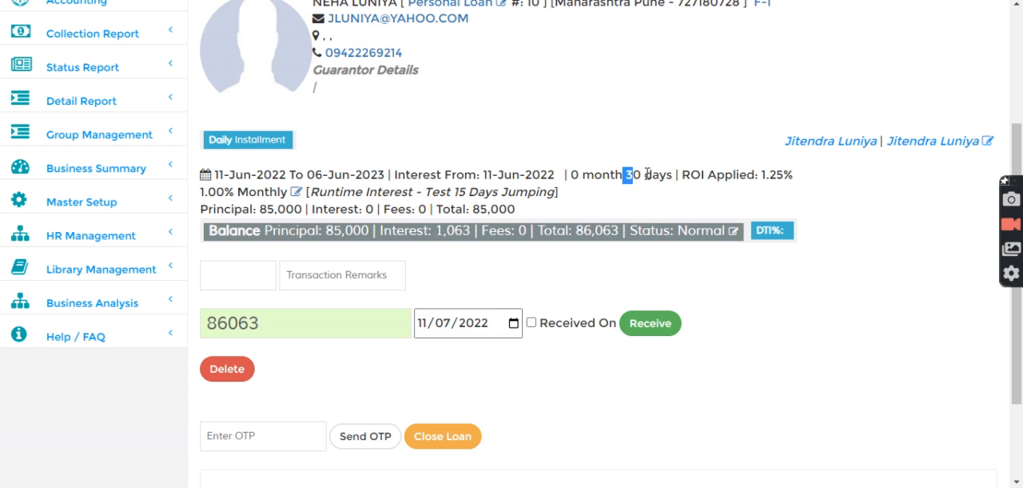
pyautogui.moveTo(761, 174); pyautogui.dragTo(800, 182)
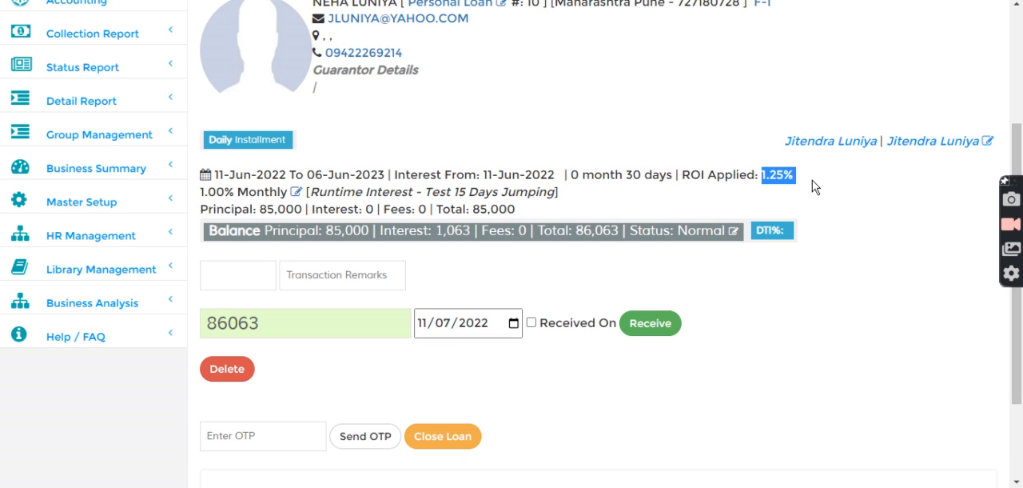
pyautogui.click(812, 184)
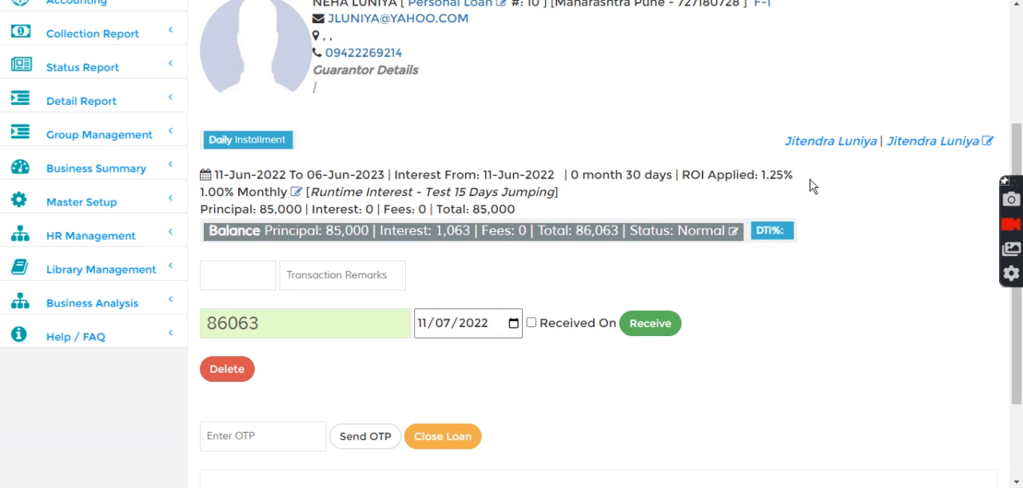
# - Check the interest for a payment date of 05/07/2022 and for 01/07/2022
pyautogui.click(424, 331)
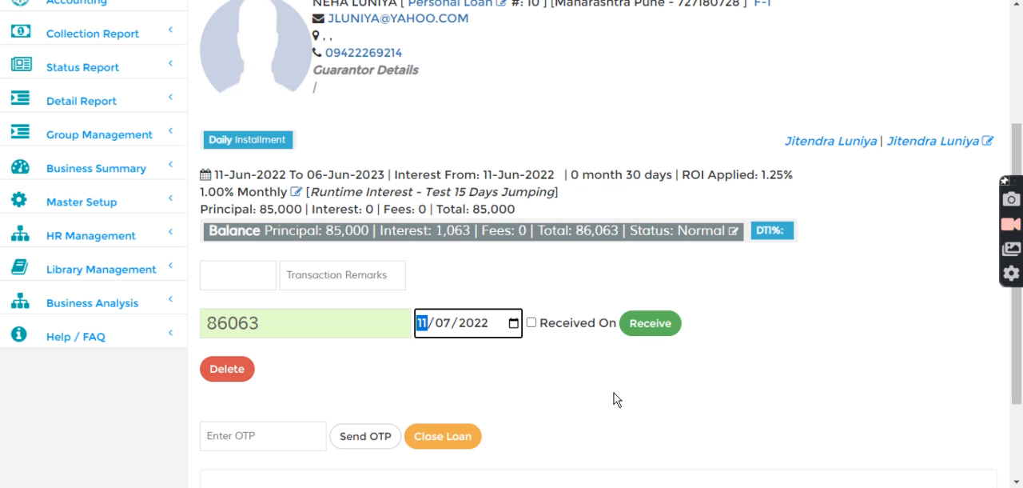
pyautogui.write('05')
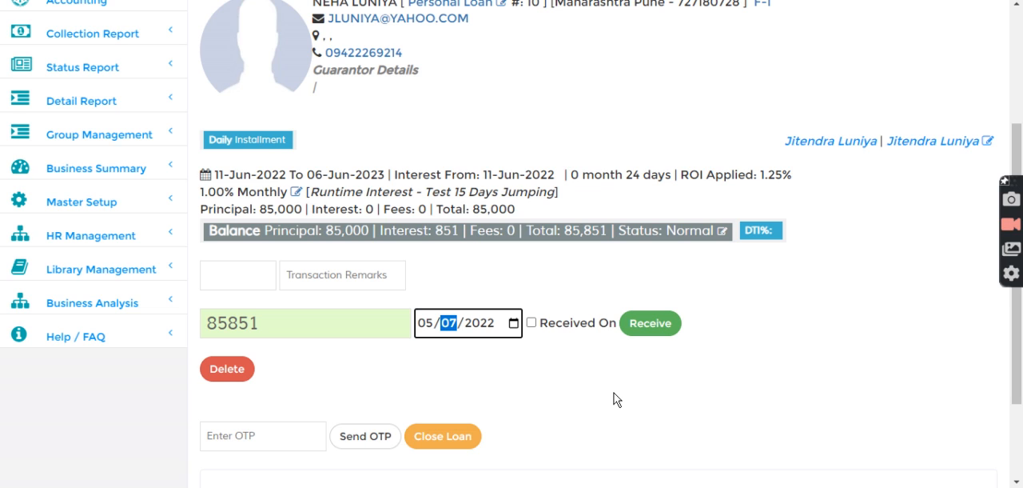
pyautogui.hotkey('shift', 'Tab')
pyautogui.write('1')
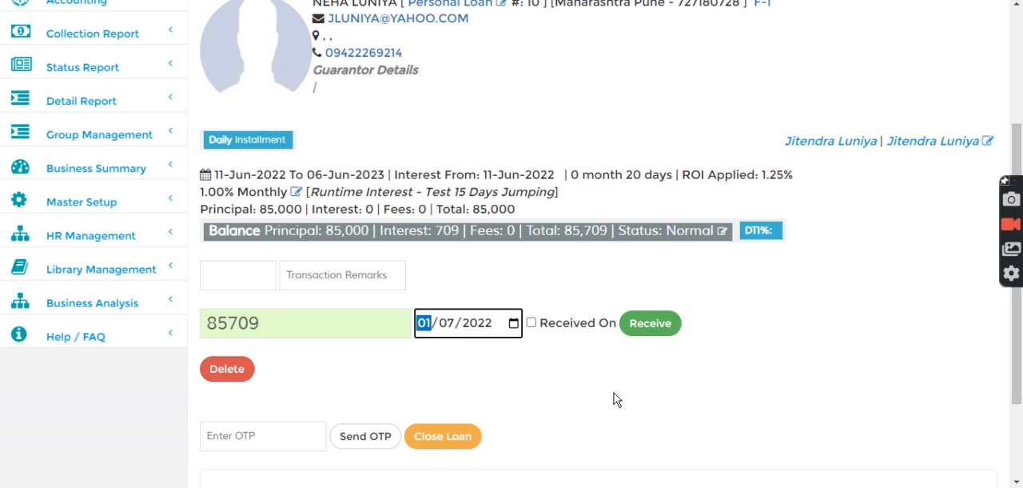
# - Set the payment date to 15/06/2022 and examine the day count and applied rate
pyautogui.press('Tab')
pyautogui.press('Down')
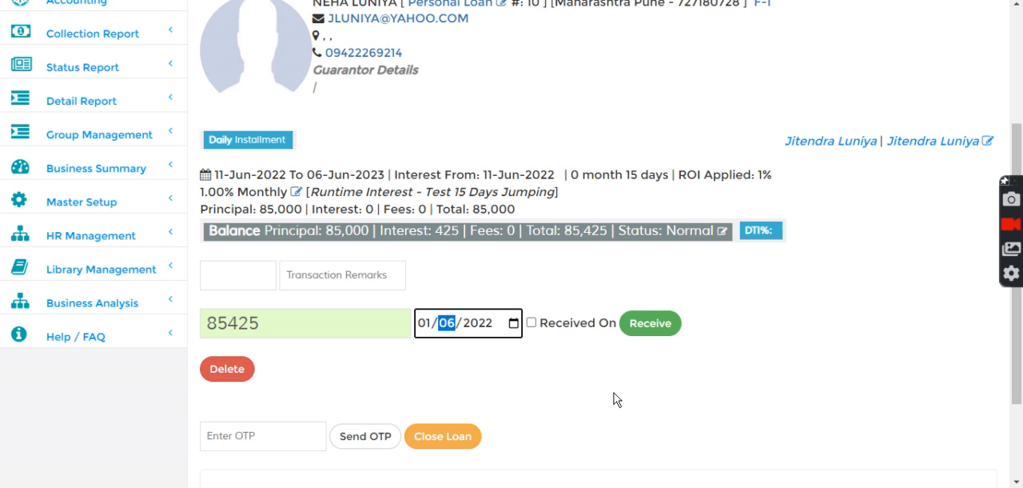
pyautogui.hotkey('shift', 'Tab')
pyautogui.write('15')
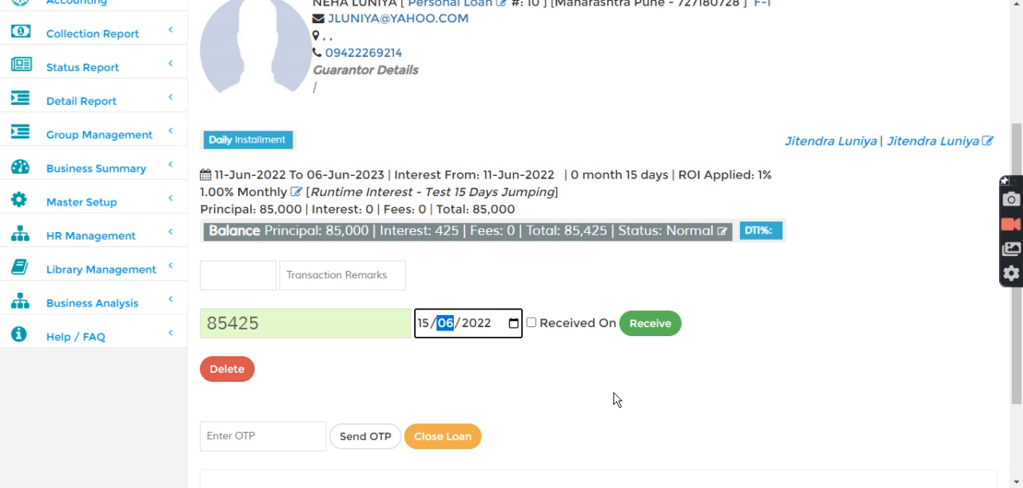
pyautogui.hotkey('shift', 'Tab')
pyautogui.moveTo(622, 174); pyautogui.dragTo(781, 178)
pyautogui.click(790, 182)
# - Set the payment date to 16/07/2022 to recalculate the interest
pyautogui.click(426, 323)
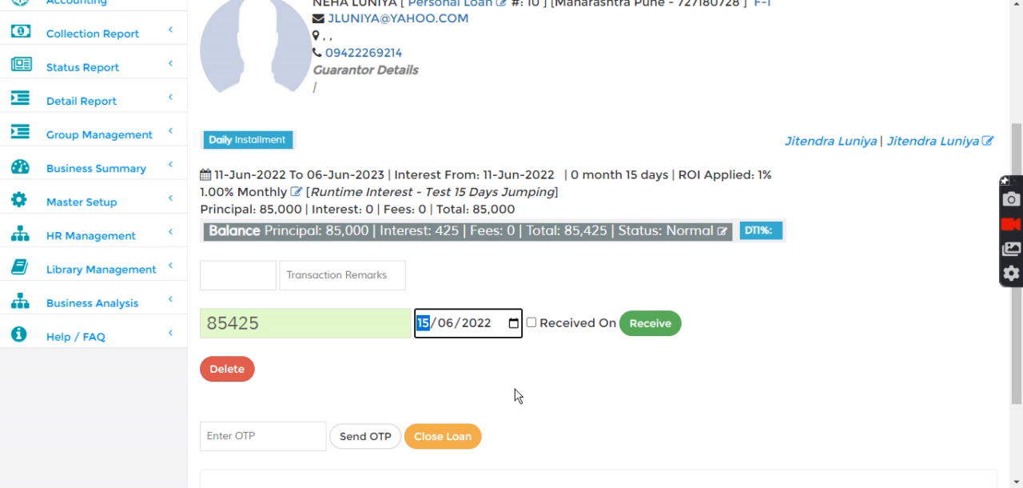
pyautogui.press('Up')
pyautogui.press('Right')
pyautogui.press('Up')
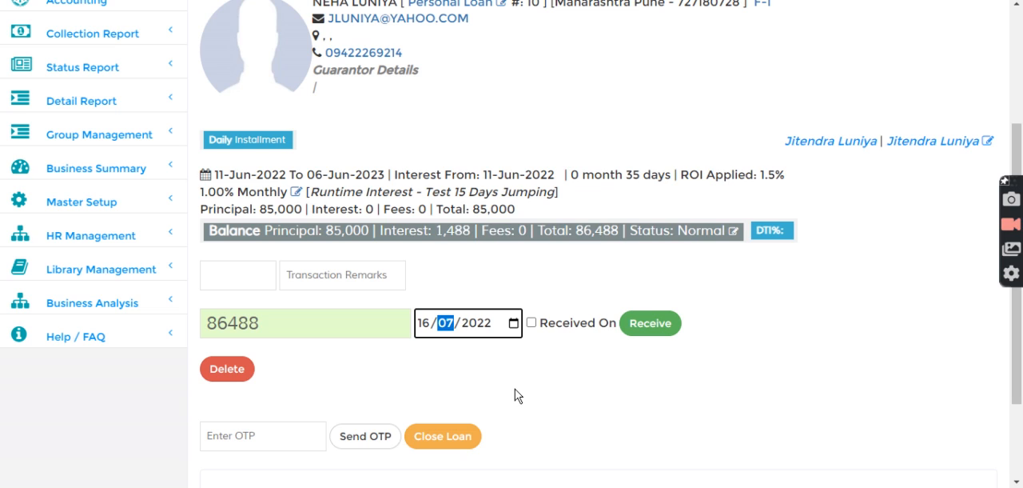
# - Return the payment month to June and advance the day gradually to 27/06/2022, watching the applied rate
pyautogui.press('Down')
pyautogui.press('Left')
pyautogui.press('Up')
pyautogui.press('Up')
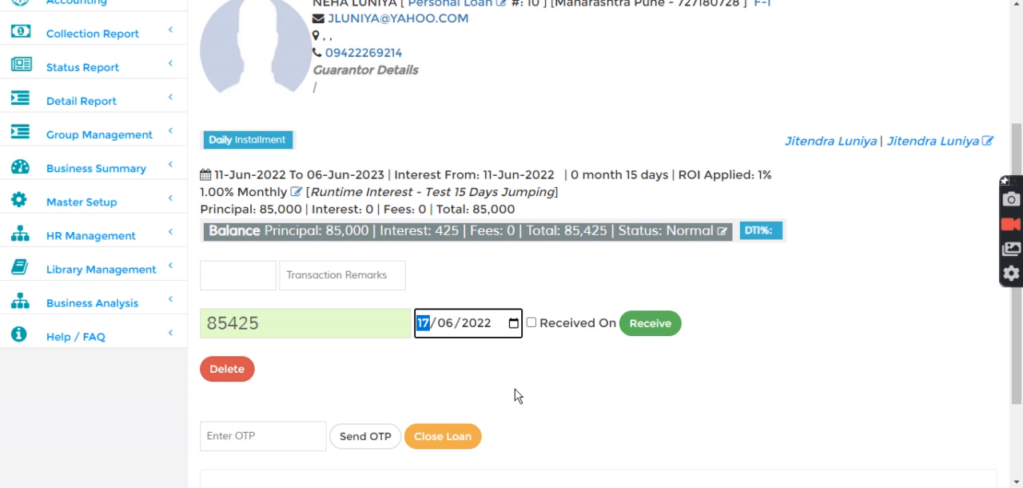
pyautogui.press('Up')
pyautogui.press('Up')
pyautogui.press('Up')
pyautogui.press('Up')
pyautogui.press('Up')
pyautogui.press('Up')
pyautogui.press('Up')
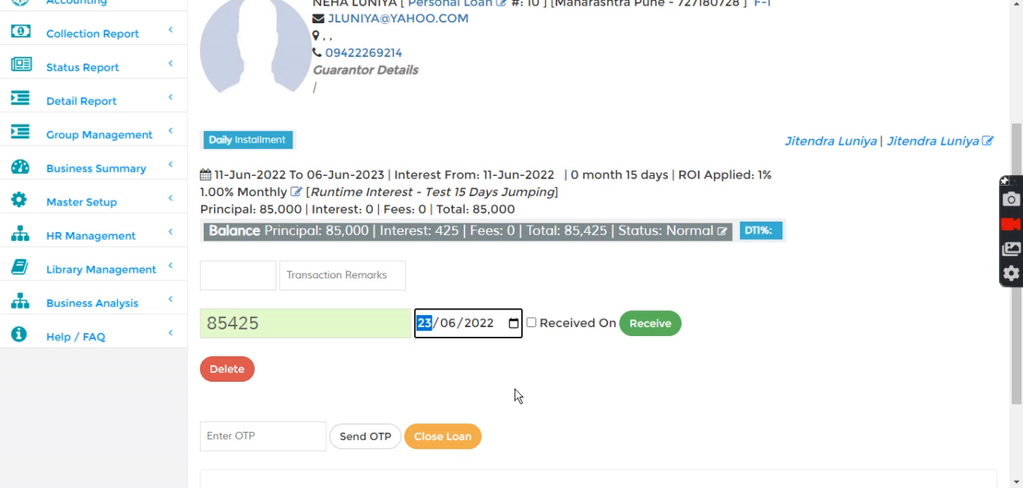
pyautogui.press('Up')
pyautogui.press('Up')
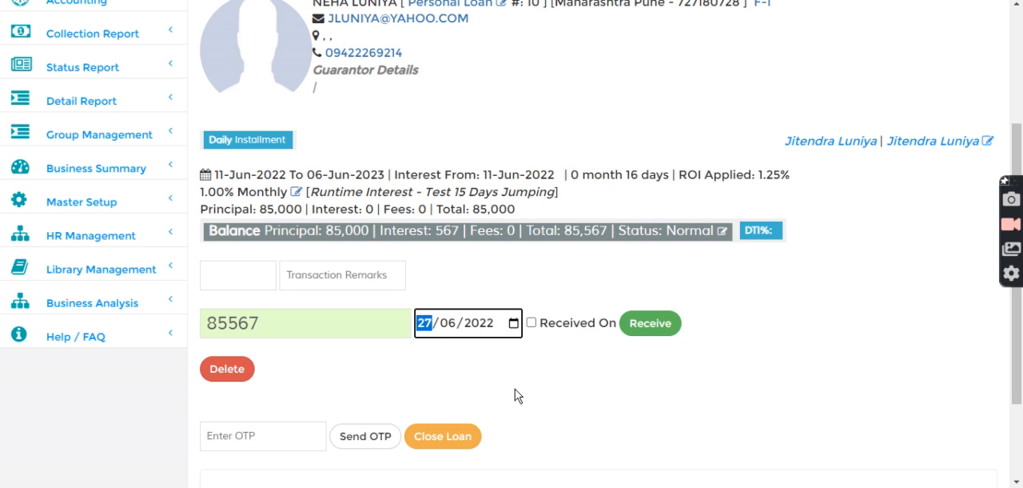
# - Move the payment date back to 21/06/2022 and check the number of days charged
pyautogui.press('Down')
pyautogui.press('Down')
pyautogui.press('Down')
pyautogui.press('Down')
pyautogui.press('Down')
pyautogui.press('Down')
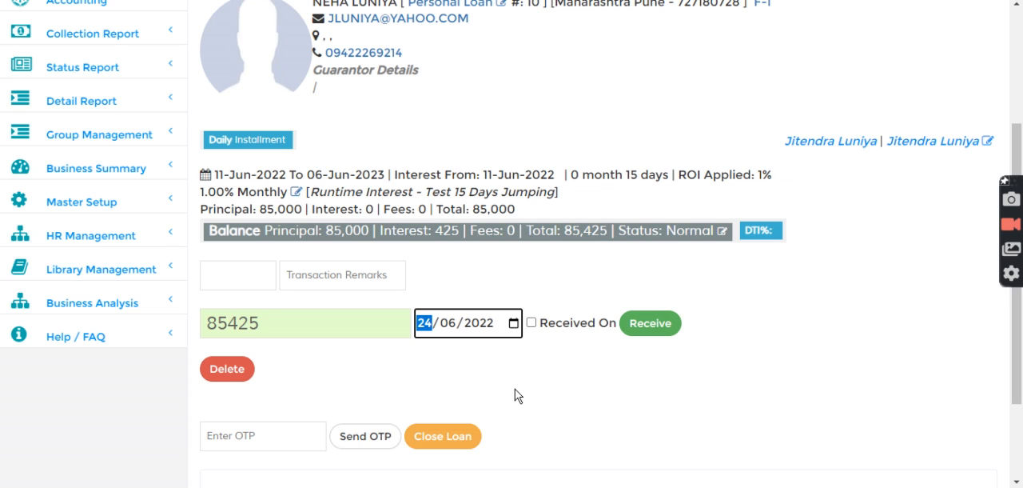
pyautogui.moveTo(609, 181); pyautogui.dragTo(678, 180)
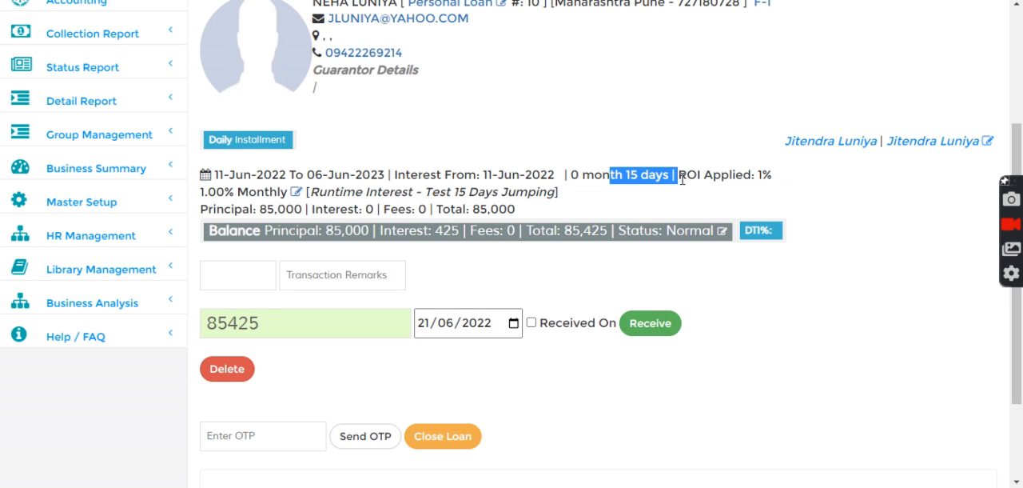
pyautogui.click(423, 322)
# - Review the loan's installment tracker for the due date, and return to the main loan details
pyautogui.scroll(2, 435, 245)
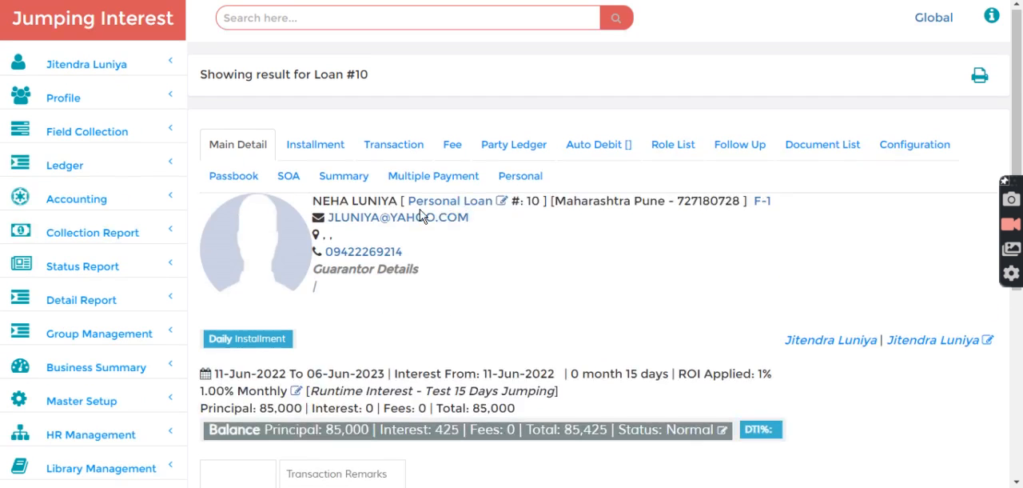
pyautogui.click(310, 147)
pyautogui.scroll(-1, 359, 221)
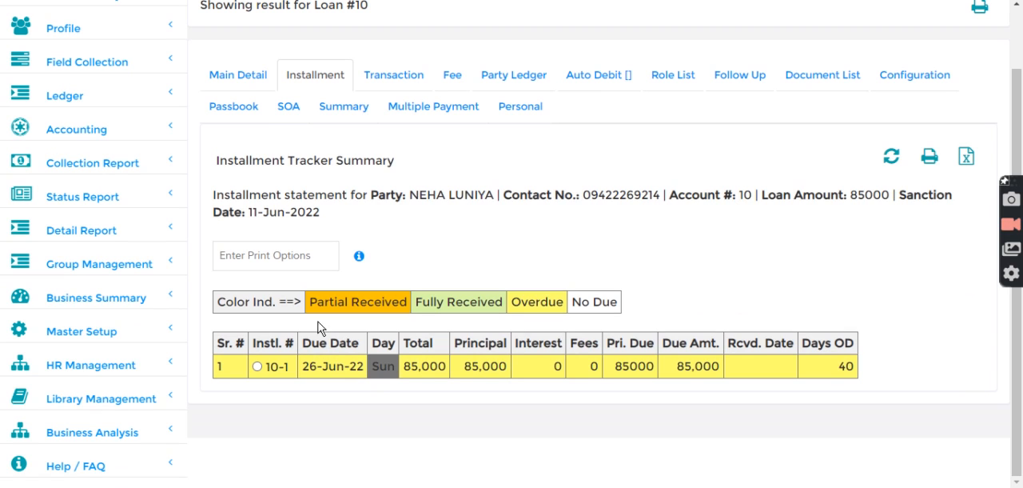
pyautogui.click(231, 80)
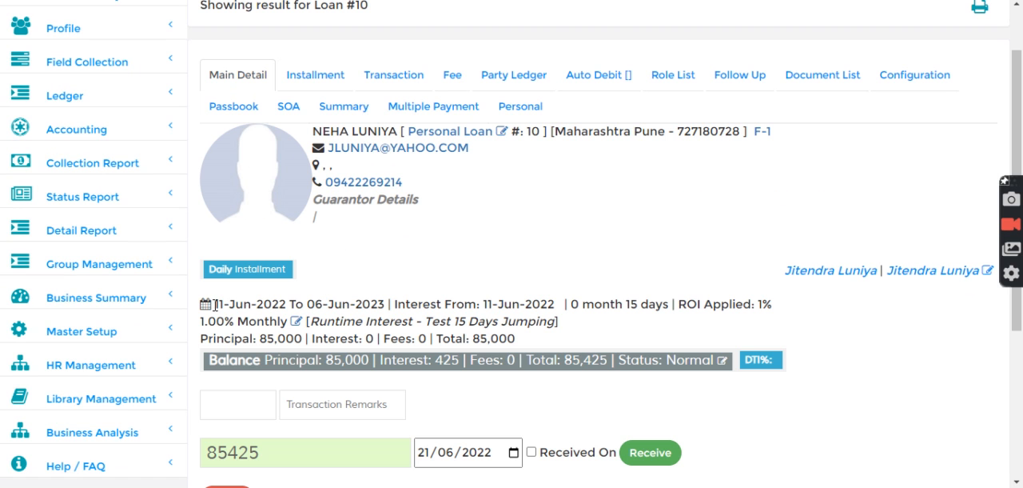
pyautogui.scroll(-3, 214, 305)
# - Set the payment date to the disbursement day, 11/06/2022, and check the number of days charged
pyautogui.click(445, 263)
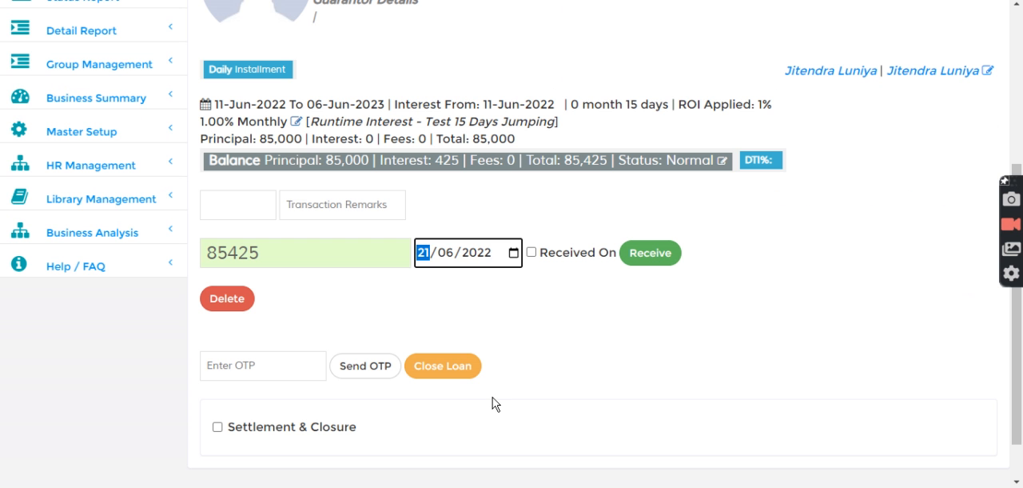
pyautogui.write('11')
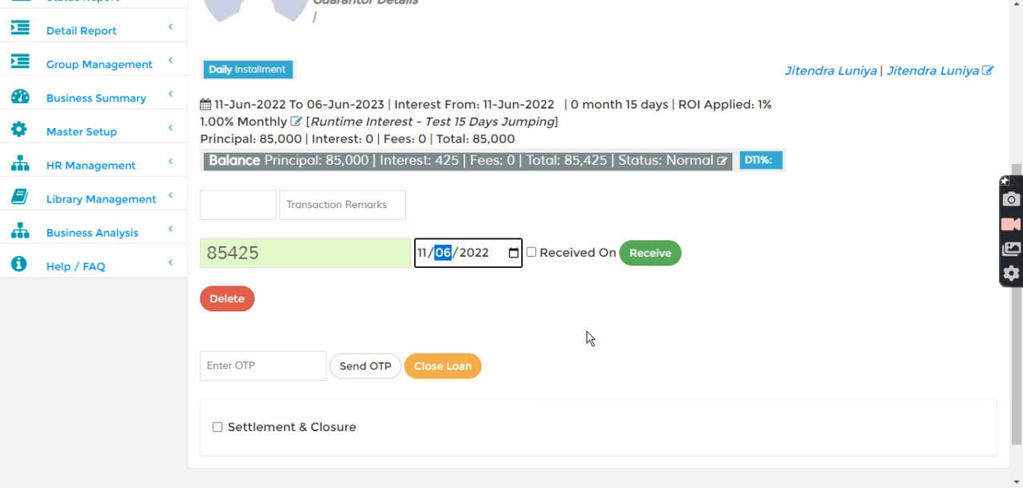
pyautogui.moveTo(615, 104); pyautogui.dragTo(670, 105)
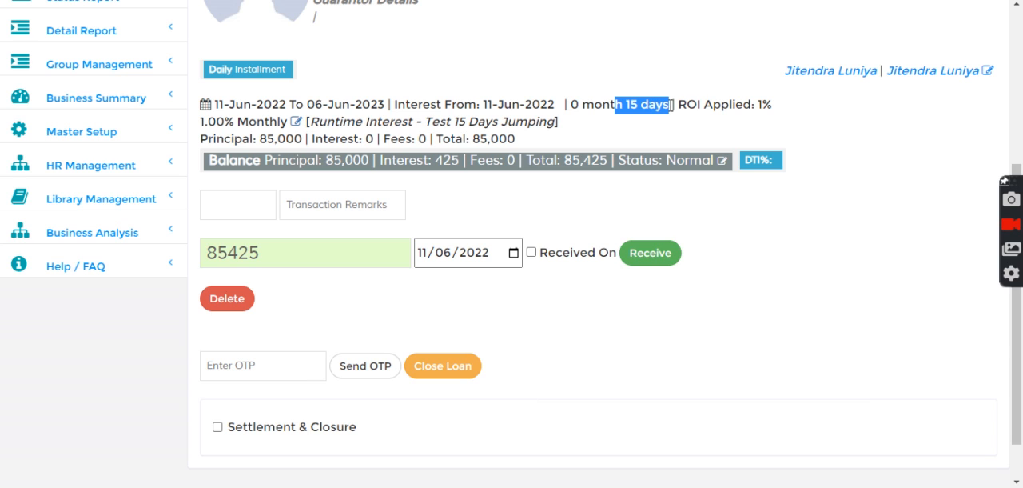
# - Advance the payment date to 16/06/2022 and examine the number of days charged
pyautogui.click(426, 252)
pyautogui.press('Up')
pyautogui.press('Up')
pyautogui.press('Up')
pyautogui.press('Up')
pyautogui.press('Up')
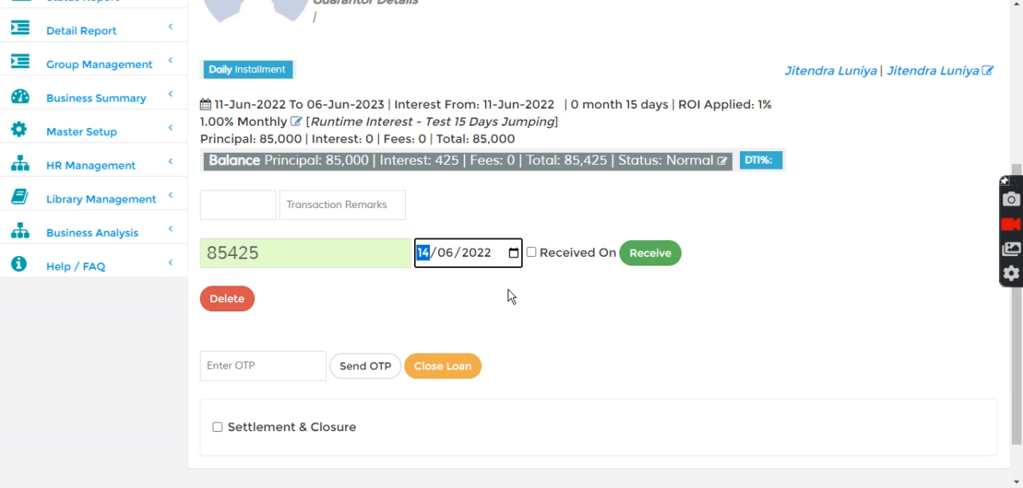
pyautogui.moveTo(616, 99); pyautogui.dragTo(684, 114)
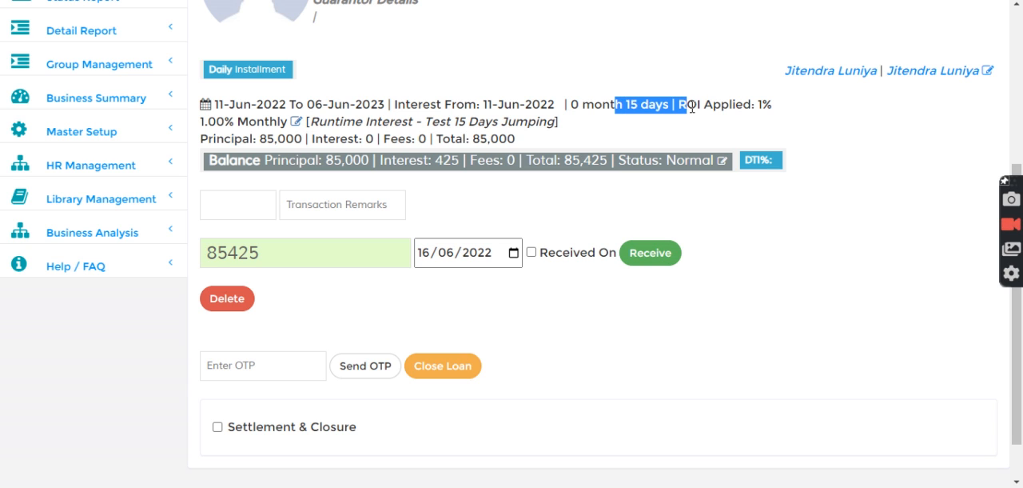
pyautogui.click(610, 111)
pyautogui.moveTo(611, 111); pyautogui.dragTo(675, 107)
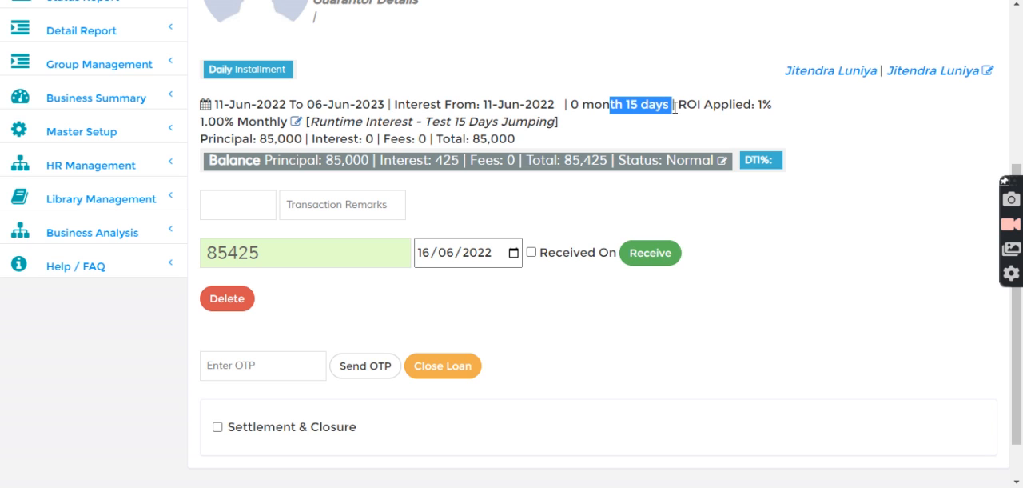
pyautogui.click(645, 109)
pyautogui.moveTo(616, 107); pyautogui.dragTo(674, 104)
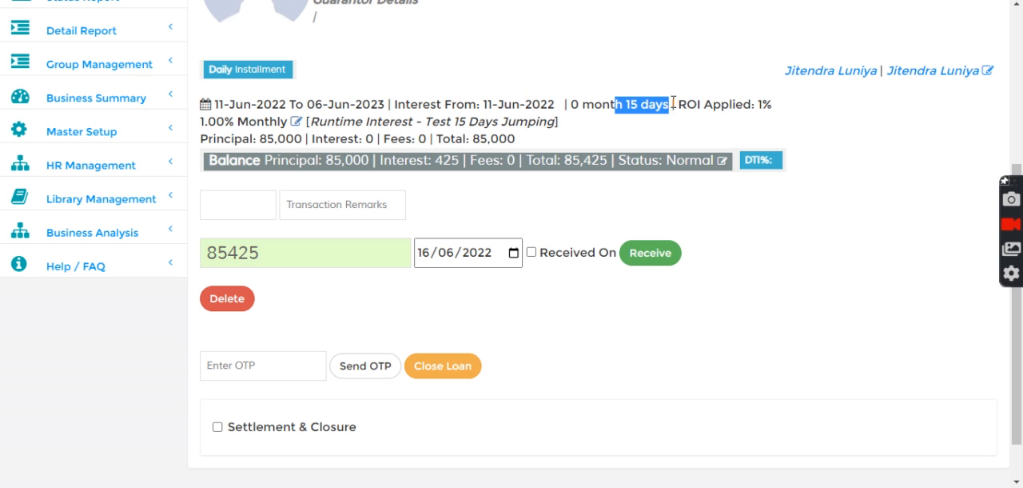
pyautogui.click(599, 105)
pyautogui.moveTo(600, 105); pyautogui.dragTo(679, 106)
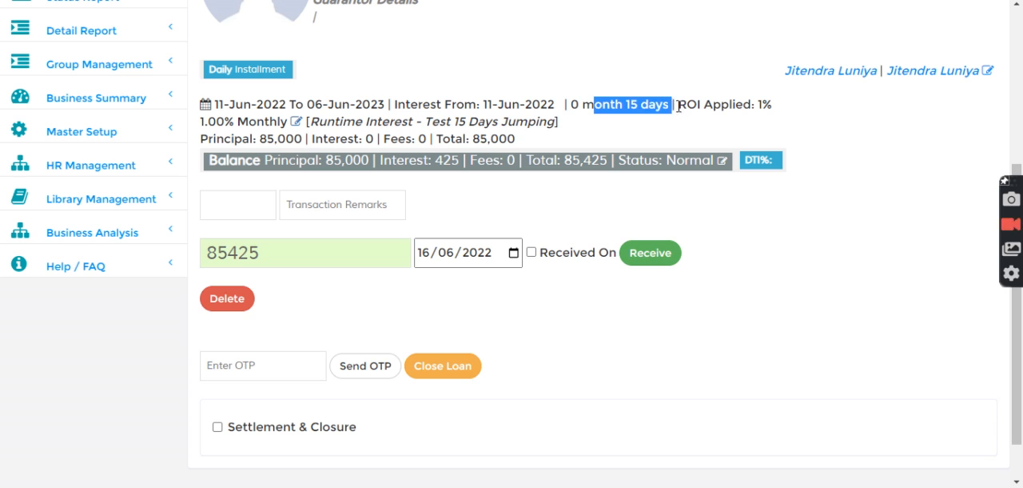
pyautogui.click(612, 172)
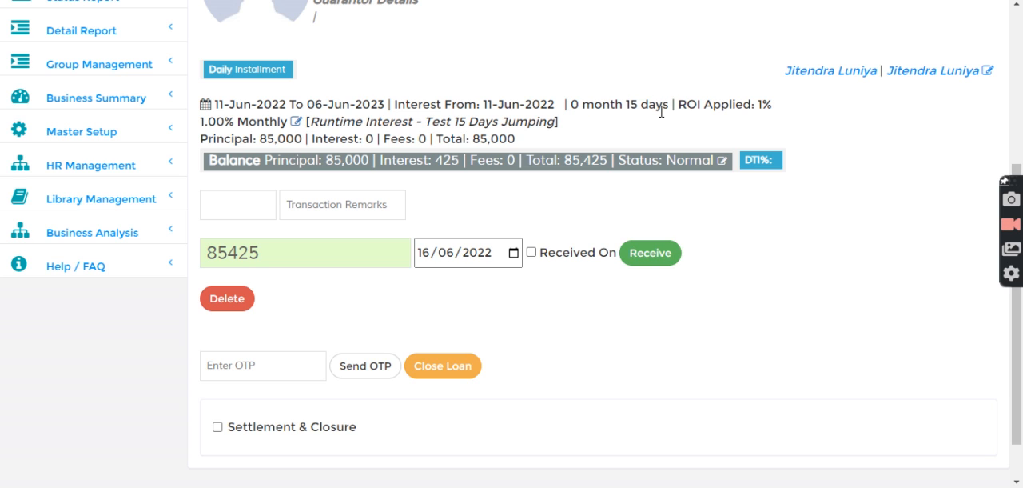
# - Advance the payment date day by day to 27/06/2022 to move past the first interest slab
pyautogui.click(422, 252)
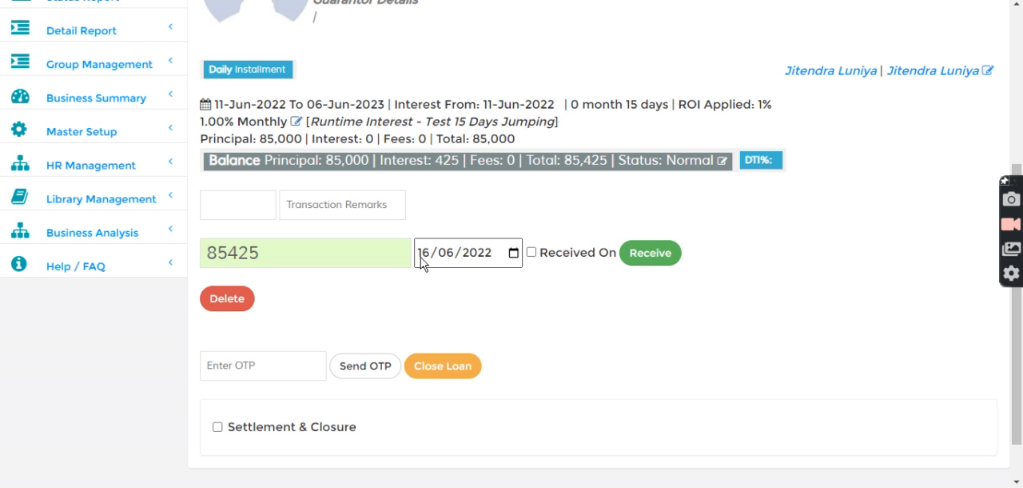
pyautogui.press('Up')
pyautogui.press('Up')
pyautogui.press('Up')
pyautogui.press('Up')
pyautogui.press('Up')
pyautogui.press('Up')
pyautogui.press('Up')
pyautogui.press('Up')
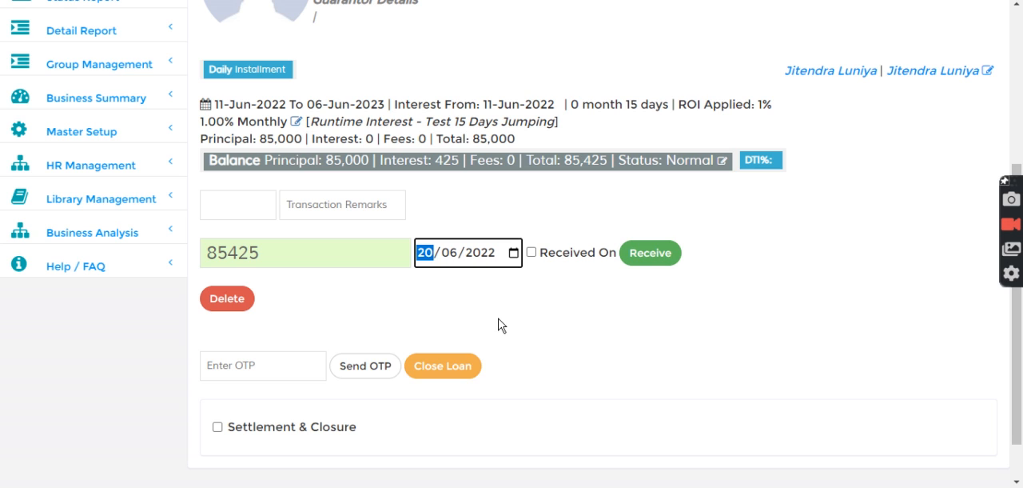
pyautogui.press('Up')
pyautogui.press('Up')
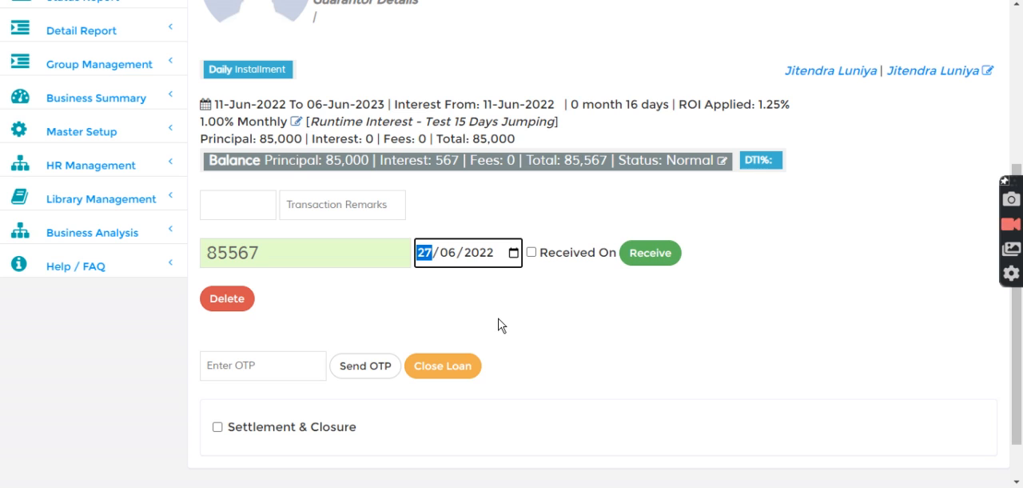
# - Receive an interest payment of 425 with both the payment date and the received-on date set to 26/06/2022
pyautogui.press('Down')
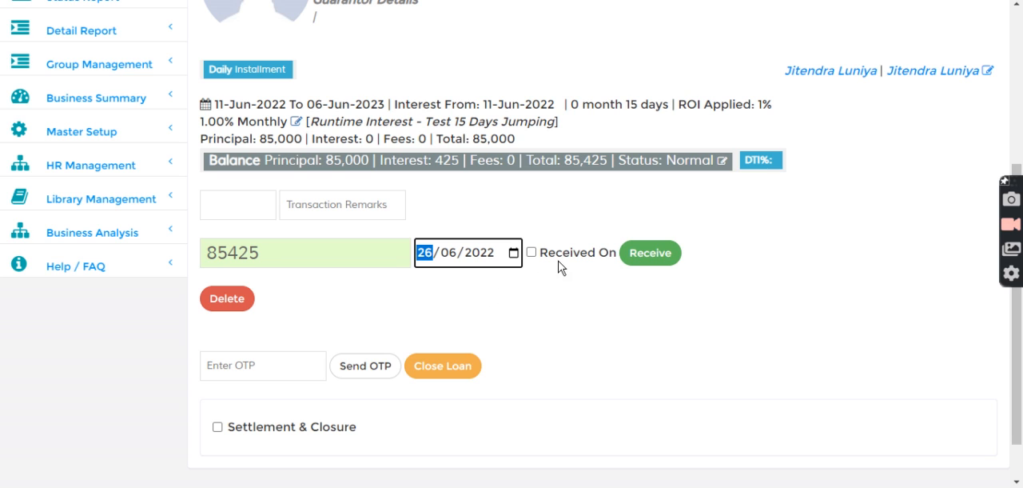
pyautogui.click(531, 252)
pyautogui.click(632, 254)
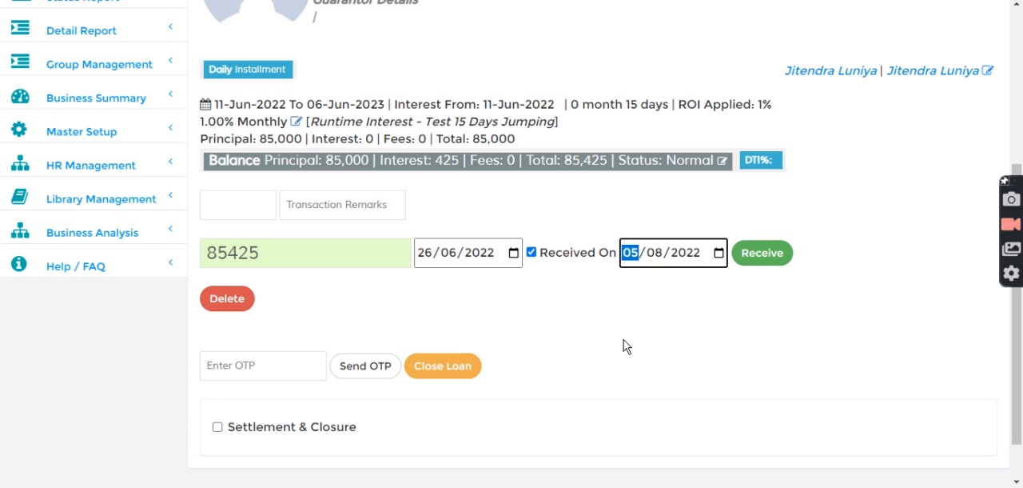
pyautogui.write('26/')
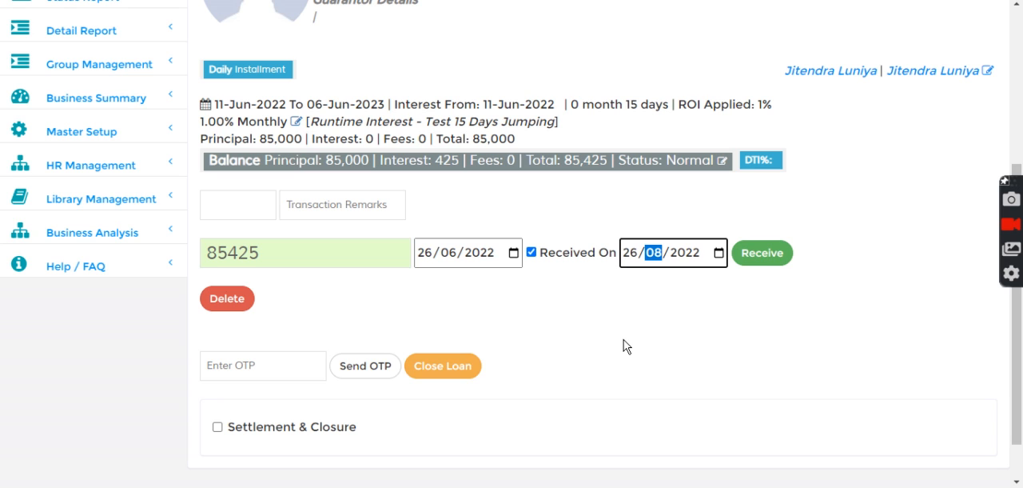
pyautogui.write('06')
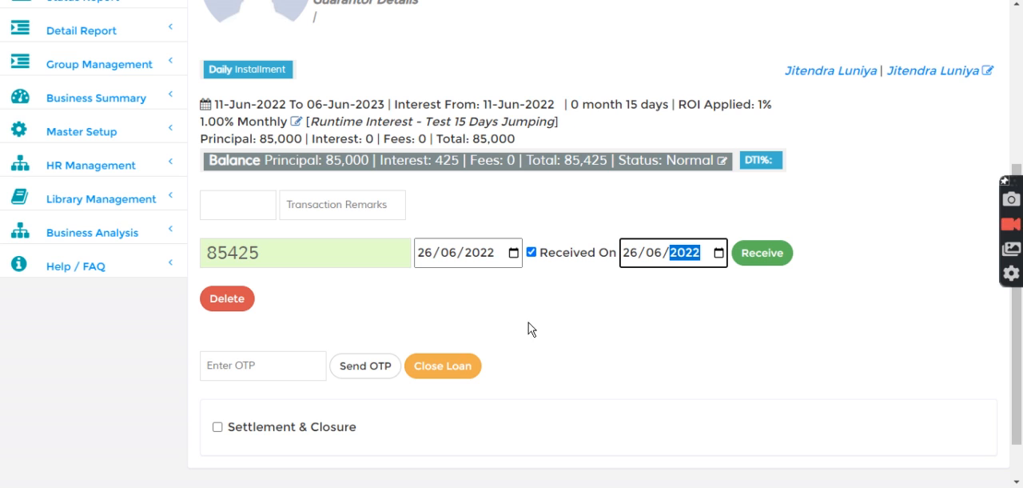
pyautogui.moveTo(227, 254); pyautogui.dragTo(160, 258)
pyautogui.press('BackSpace')
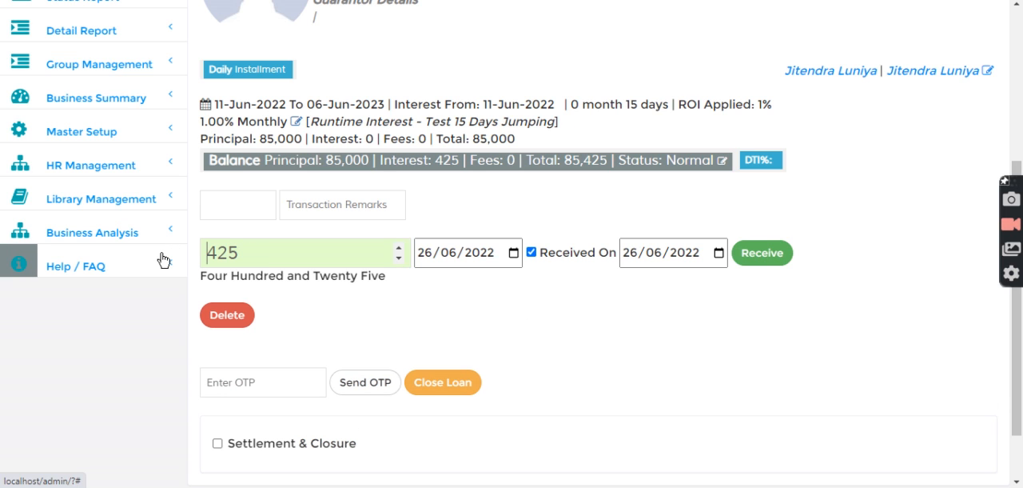
pyautogui.click(757, 254)
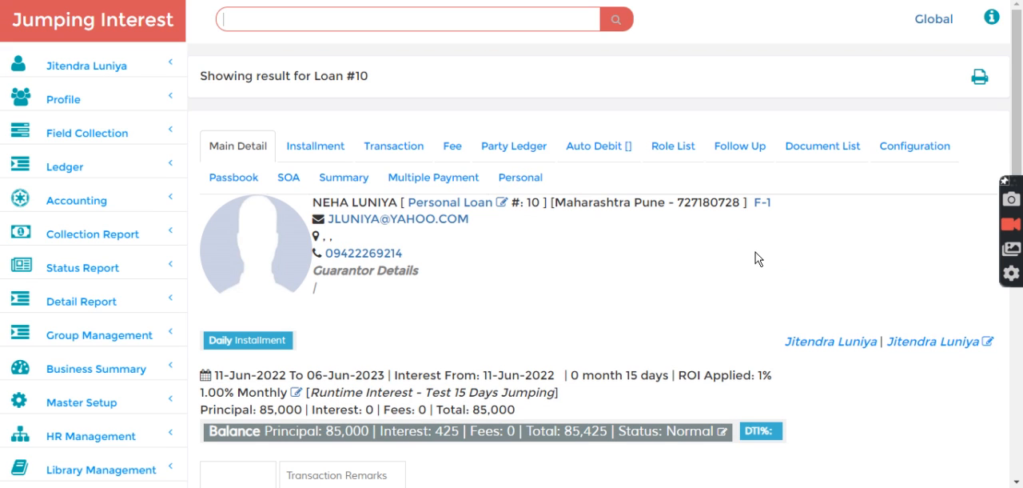
# - Refresh the loan's installment tracker and examine the due dates of the first and second installments
pyautogui.click(318, 147)
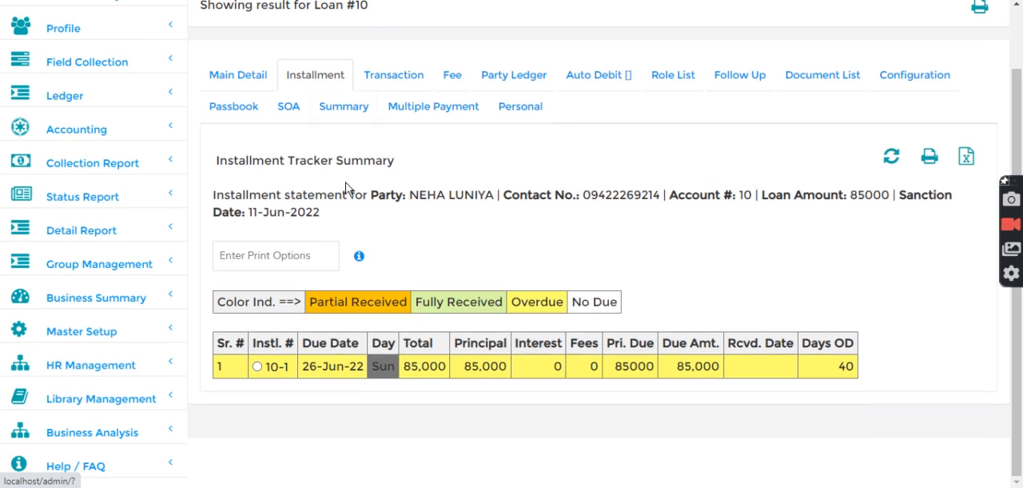
pyautogui.click(892, 158)
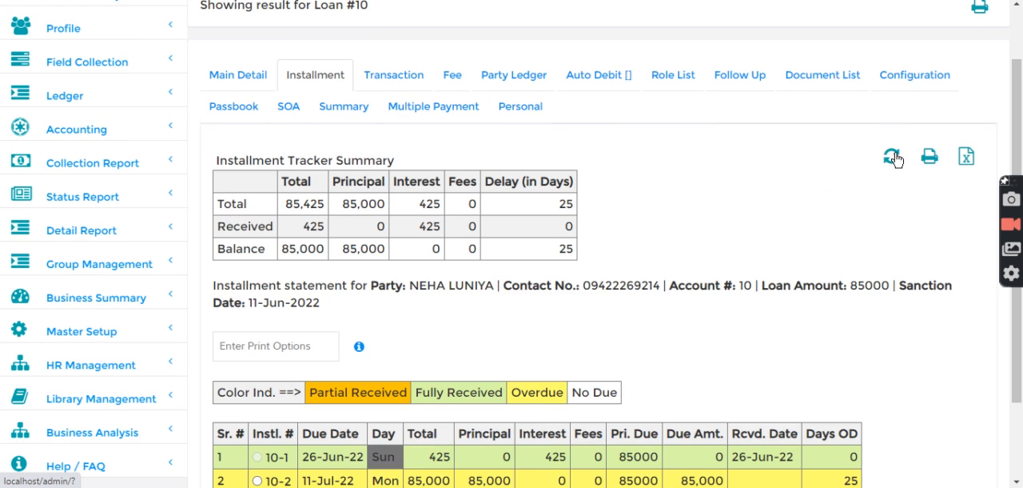
pyautogui.scroll(-3, 376, 347)
pyautogui.moveTo(304, 355); pyautogui.dragTo(365, 352)
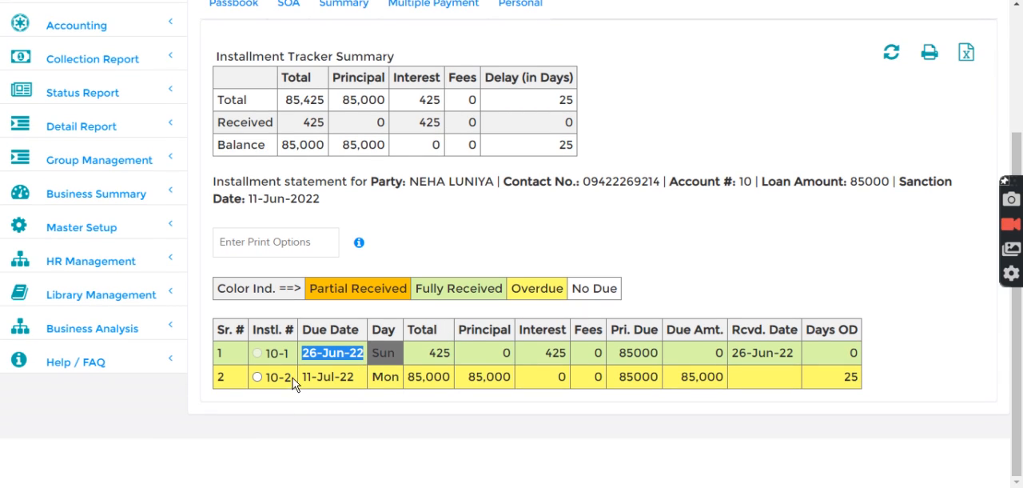
pyautogui.moveTo(304, 376); pyautogui.dragTo(355, 377)
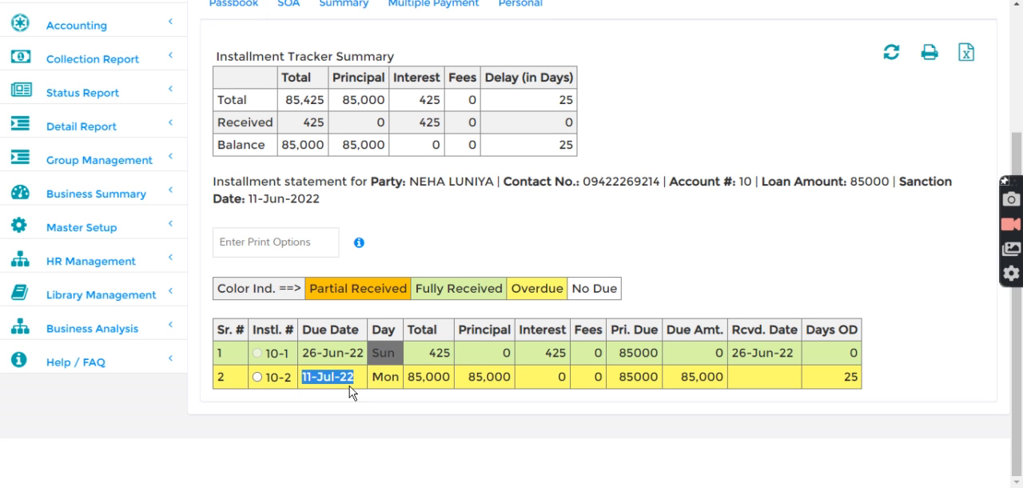
# - Search for the same loan by its number to reopen its updated main details
pyautogui.scroll(1, 354, 391)
pyautogui.click(242, 20)
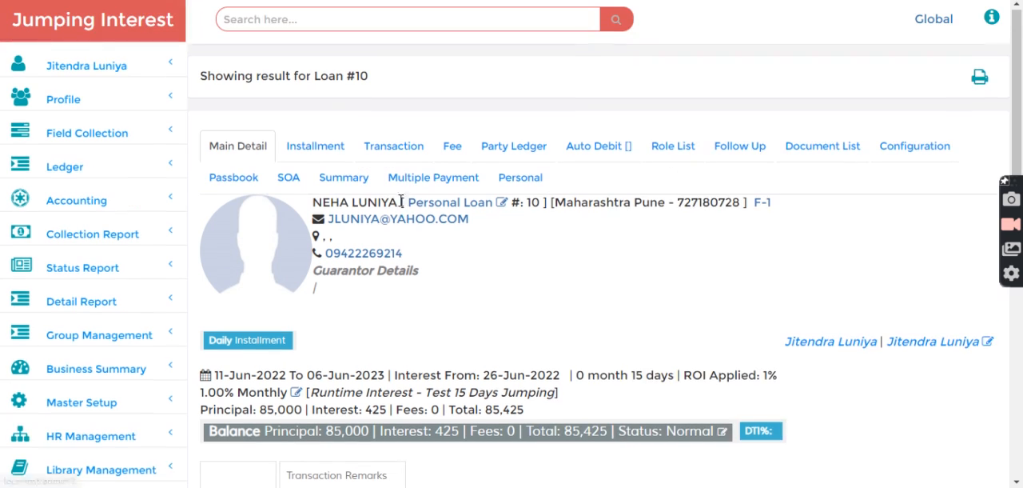
pyautogui.click(392, 24)
pyautogui.write('10')
pyautogui.press('Return')
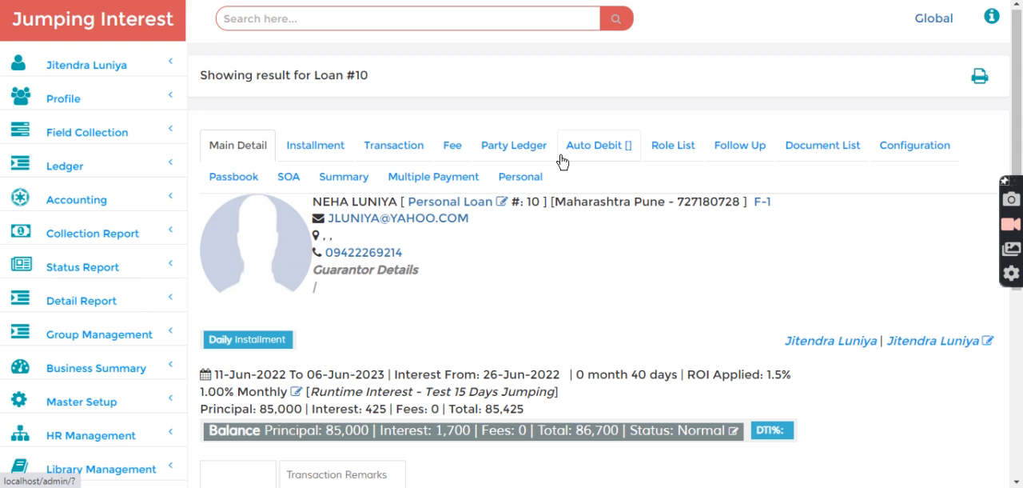
# - Review the days charged on the loan, and set the payment date to 11/07/2022
pyautogui.scroll(-2, 542, 363)
pyautogui.moveTo(614, 224); pyautogui.dragTo(680, 226)
pyautogui.click(673, 320)
pyautogui.scroll(-2, 674, 325)
pyautogui.click(425, 229)
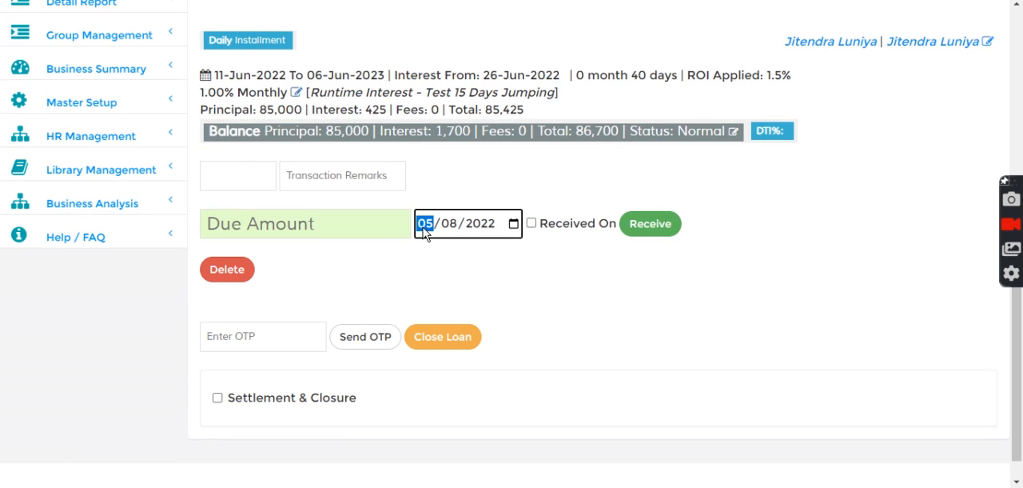
pyautogui.write('11/')
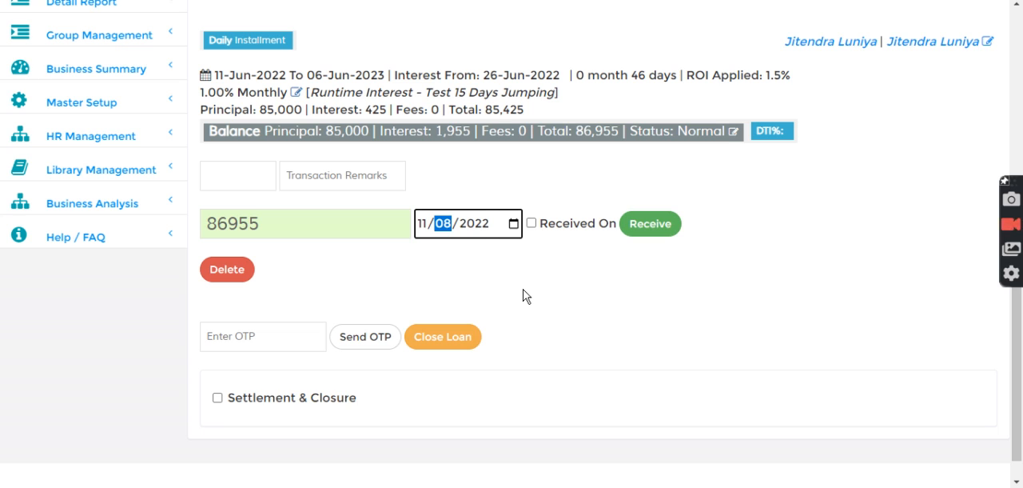
pyautogui.write('07')
pyautogui.press('Left')
pyautogui.press('Left')
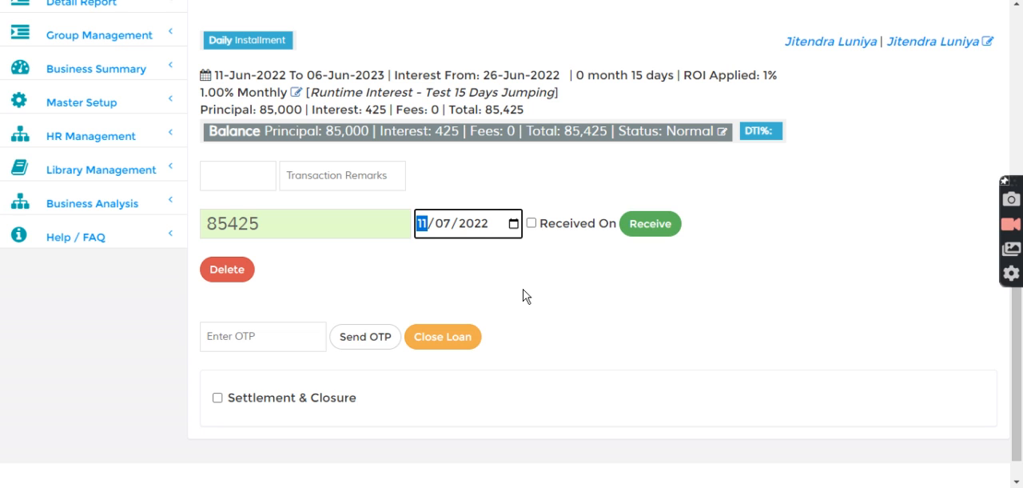
# - Advance the payment date day by day to 20/07/2022 to check the applied rate past the 15-day slab
pyautogui.press('Up')
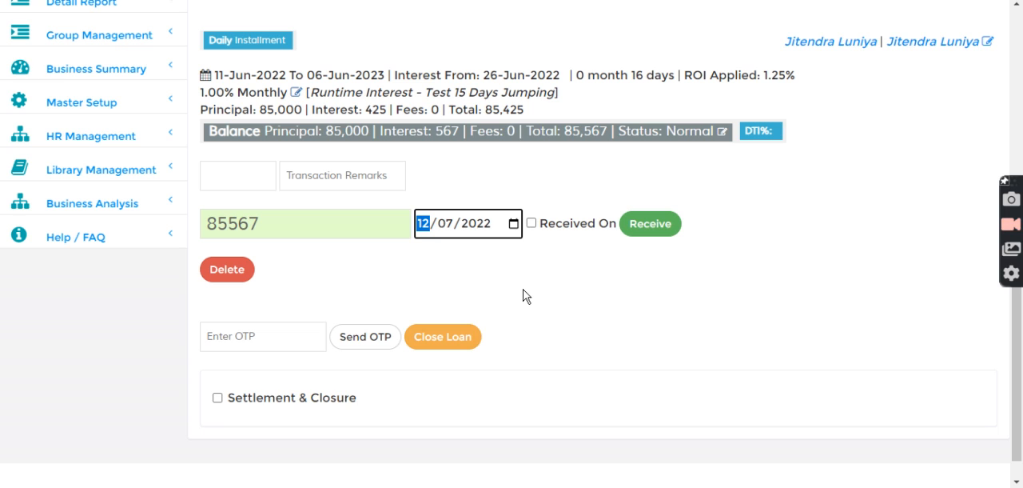
pyautogui.press('Up')
pyautogui.press('Up')
pyautogui.press('Up')
pyautogui.press('Up')
pyautogui.press('Up')
pyautogui.press('Up')
pyautogui.press('Up')
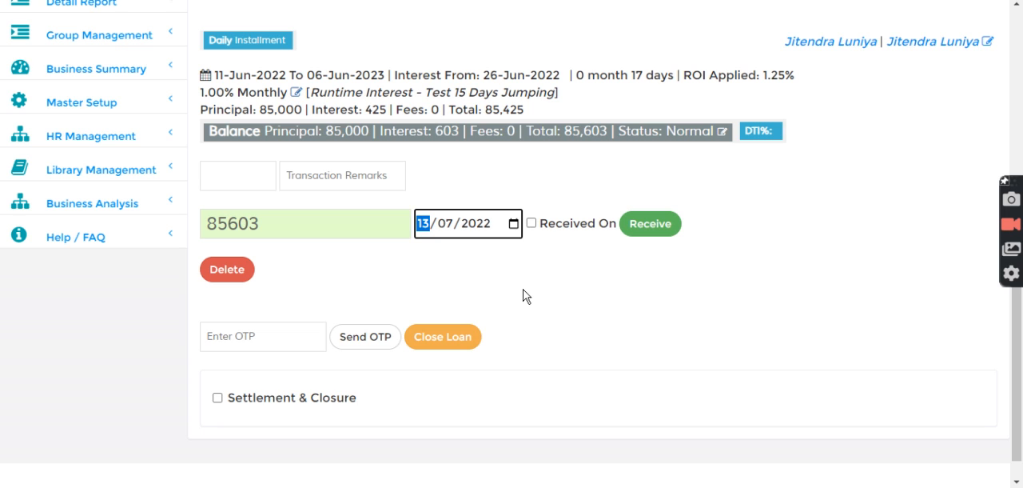
pyautogui.press('Up')
pyautogui.press('Up')
pyautogui.press('Up')
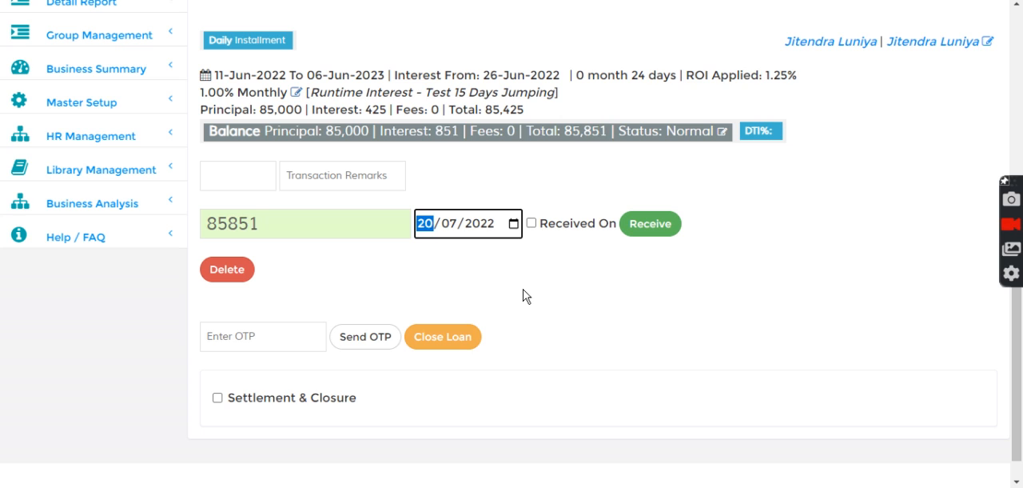
# - Move the payment date back day by day to 11/07/2022 and examine the number of days charged
pyautogui.press('Down')
pyautogui.press('Down')
pyautogui.press('Down')
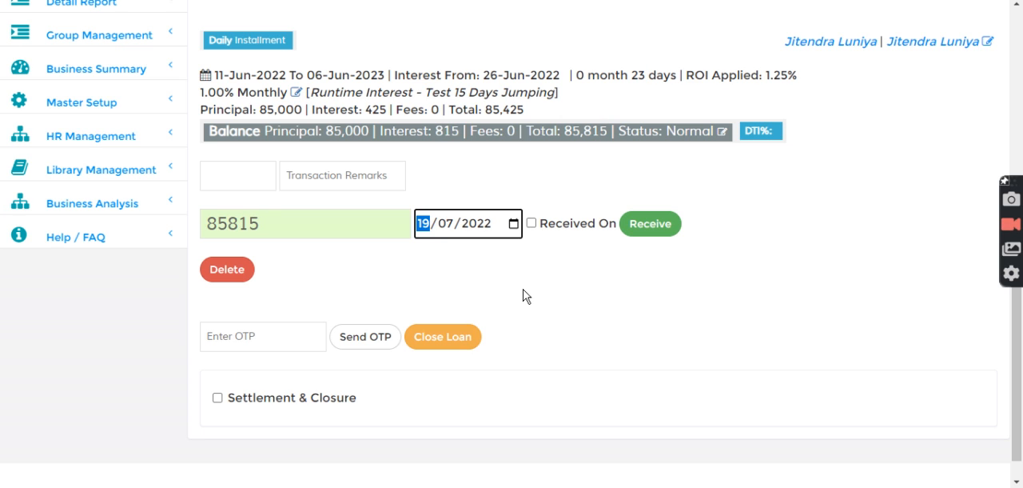
pyautogui.press('Down')
pyautogui.press('Down')
pyautogui.press('Down')
pyautogui.press('Down')
pyautogui.press('Down')
pyautogui.press('Down')
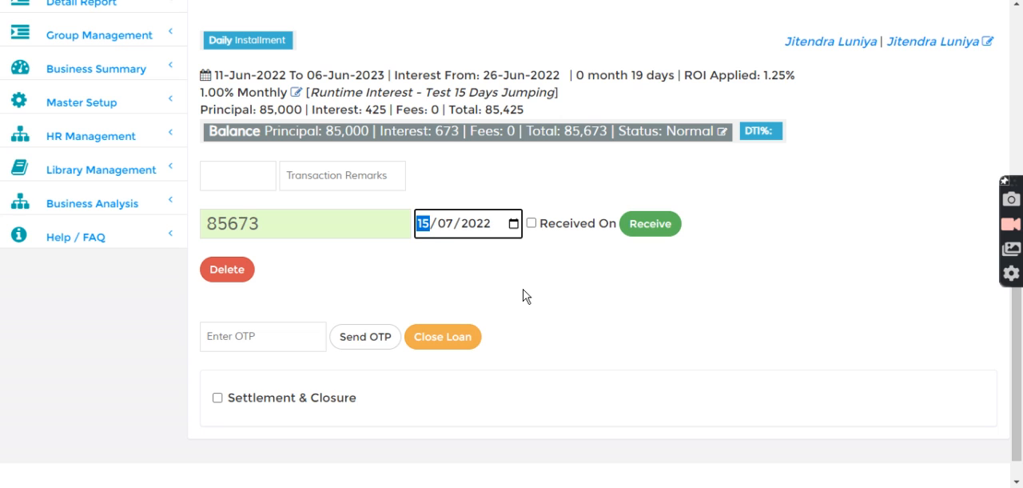
pyautogui.press('Down')
pyautogui.press('Down')
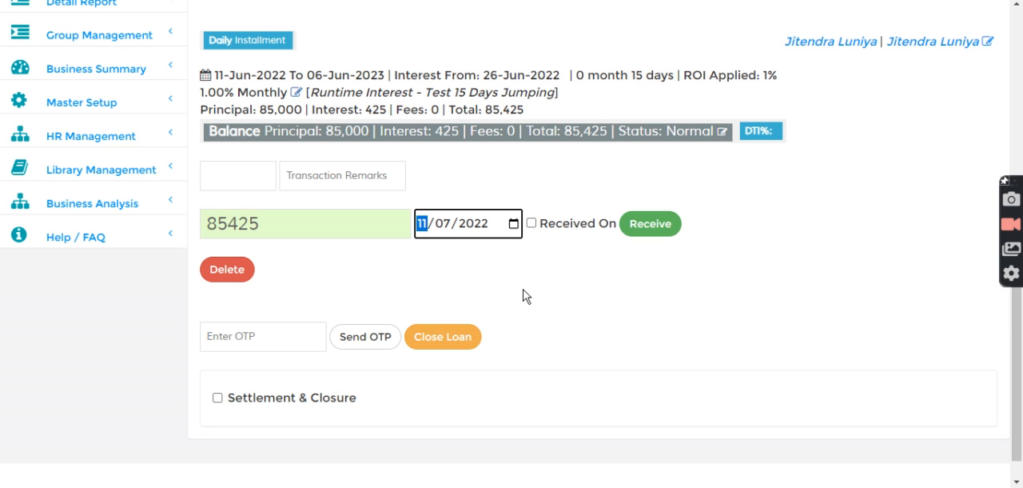
pyautogui.moveTo(601, 75); pyautogui.dragTo(668, 75)
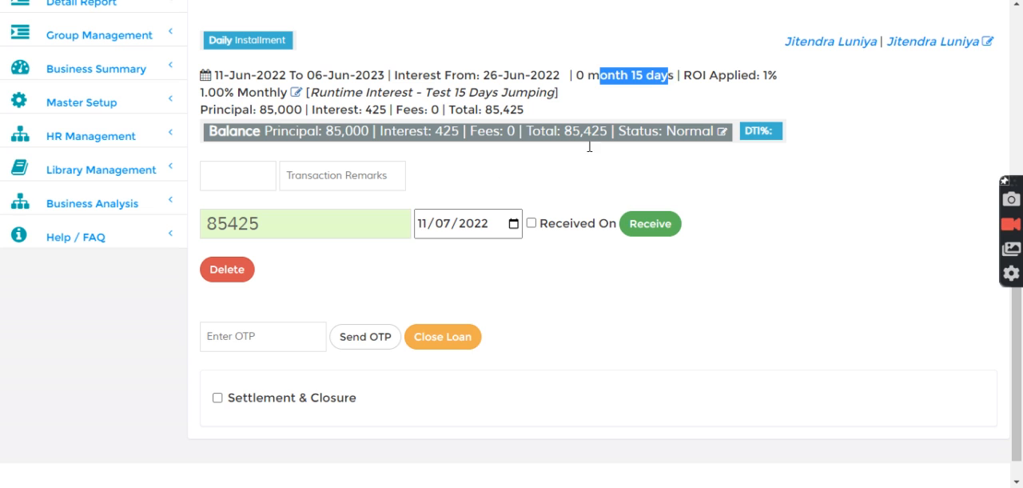
# - Move the payment date back to 06/07/2022 and examine the days charged since the last interest payment
pyautogui.click(423, 227)
pyautogui.press('Down')
pyautogui.press('Down')
pyautogui.press('Down')
pyautogui.press('Down')
pyautogui.press('Down')
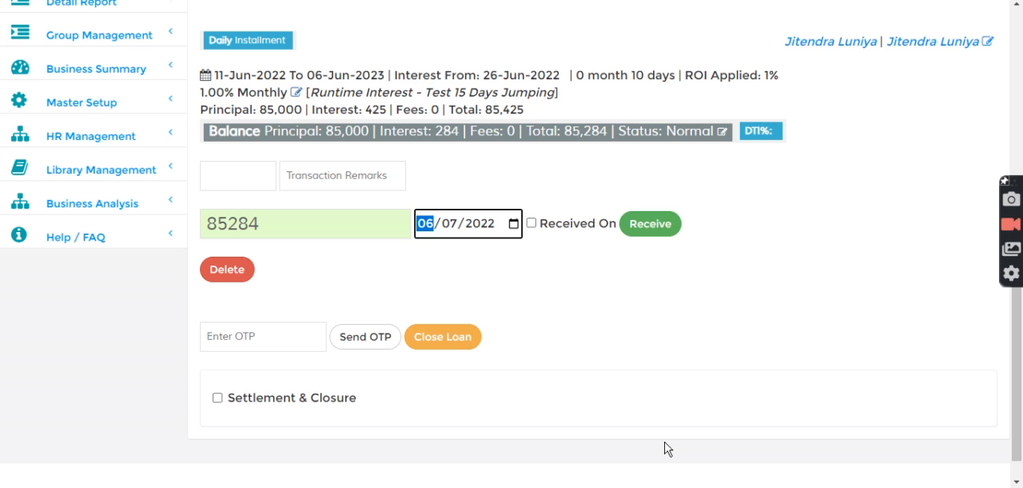
pyautogui.moveTo(629, 74); pyautogui.dragTo(707, 75)
pyautogui.moveTo(602, 74); pyautogui.dragTo(684, 92)
pyautogui.click(684, 92)
pyautogui.moveTo(616, 79); pyautogui.dragTo(665, 78)
pyautogui.click(673, 84)
# - Set the payment date to 27/06/2022, and advance it day by day to 30/06/2022 to check the interest calculation
pyautogui.click(431, 234)
pyautogui.write('27')
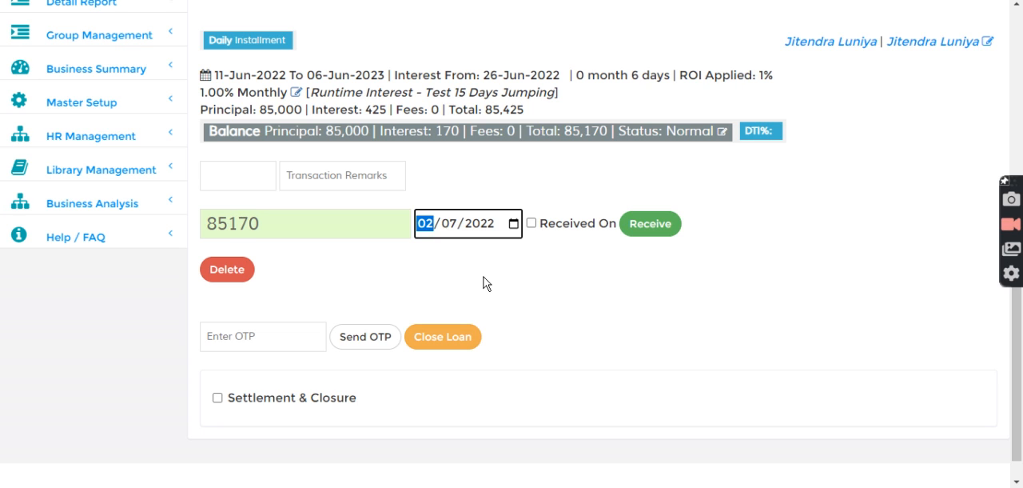
pyautogui.press('Down')
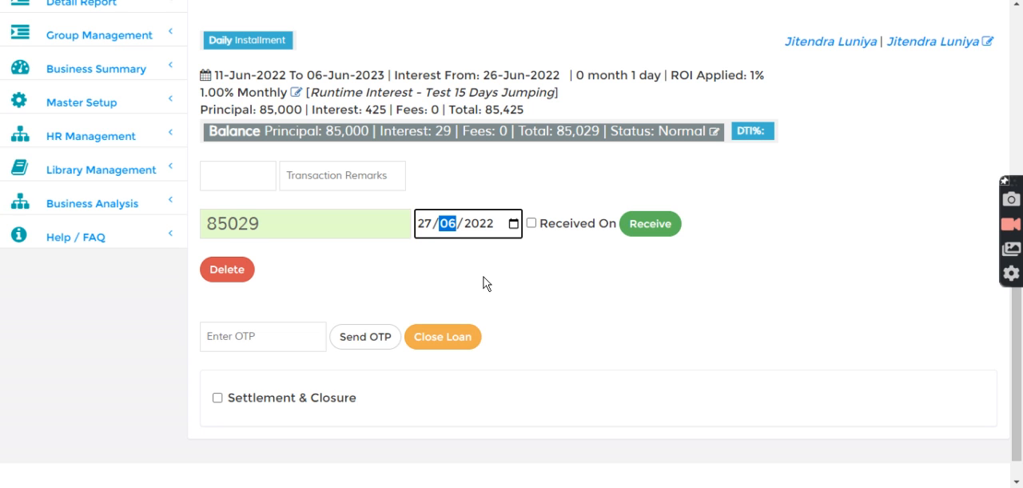
pyautogui.press('Left')
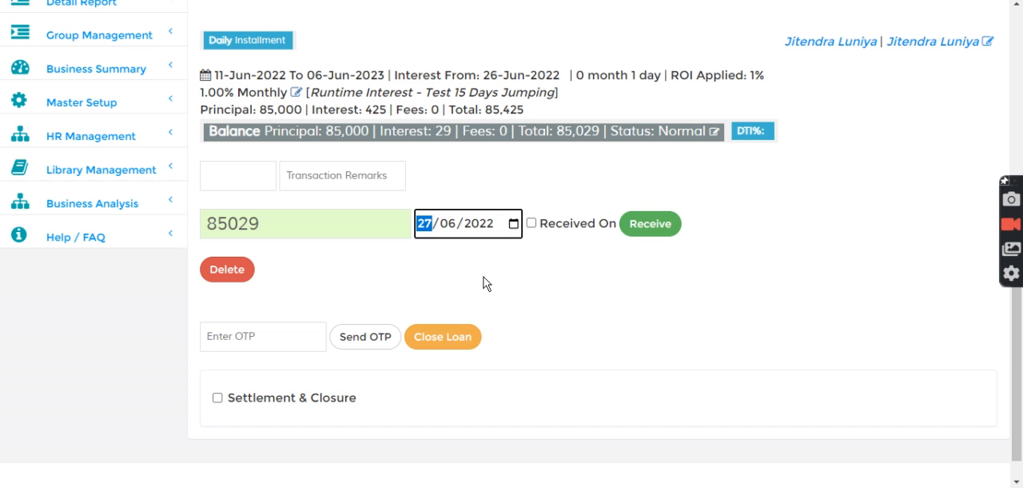
pyautogui.press('Up')
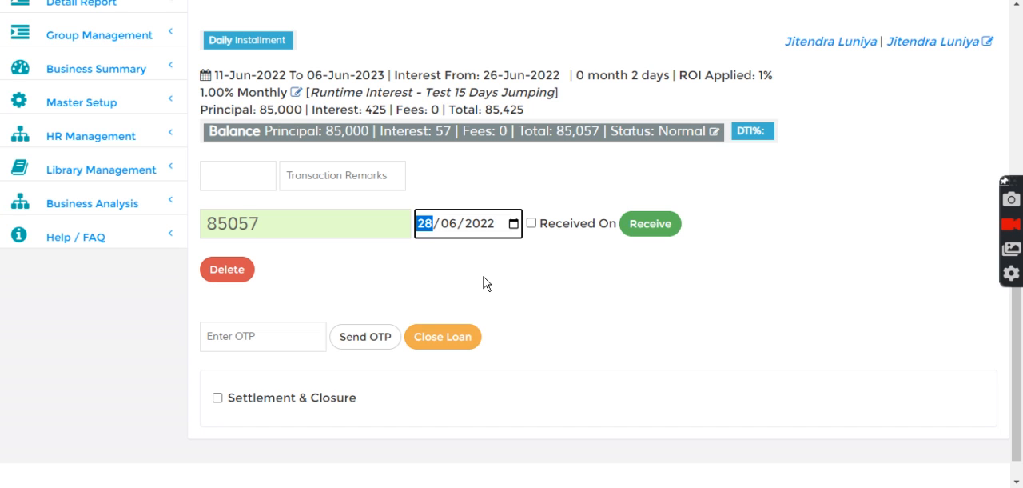
pyautogui.press('Up')
pyautogui.press('Up')
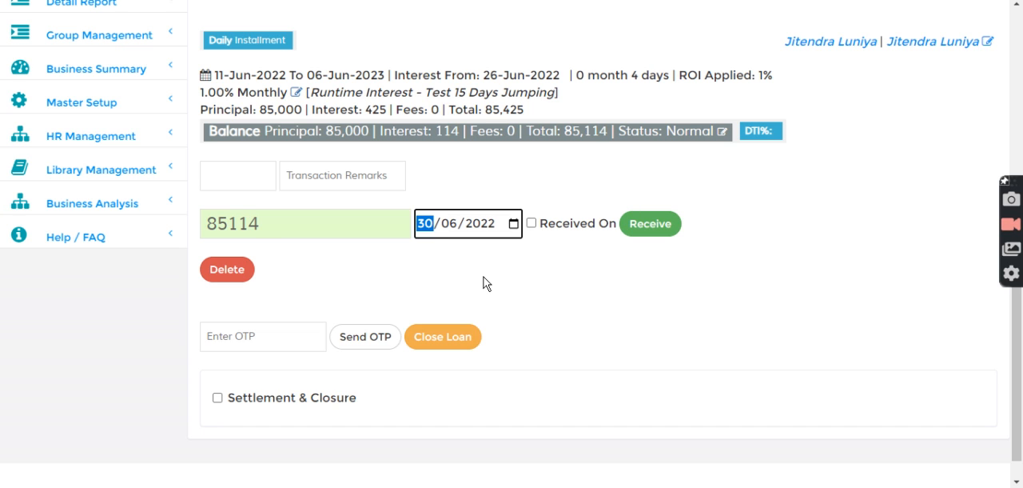
# - Examine the interest portion of the due amount, the applied ROI and the days charged for the 30/06/2022 payment date
pyautogui.moveTo(230, 222); pyautogui.dragTo(277, 222)
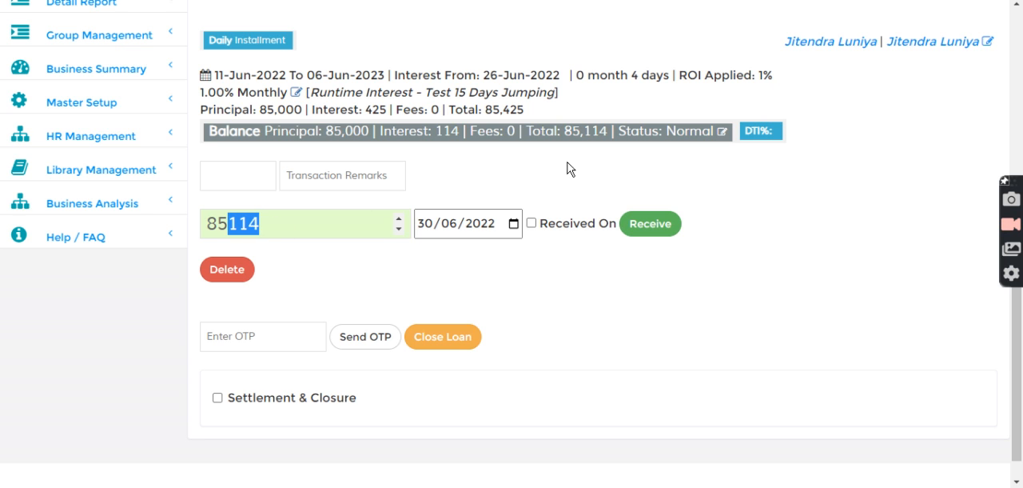
pyautogui.click(580, 184)
pyautogui.moveTo(623, 75); pyautogui.dragTo(806, 82)
pyautogui.click(703, 75)
pyautogui.click(813, 82)
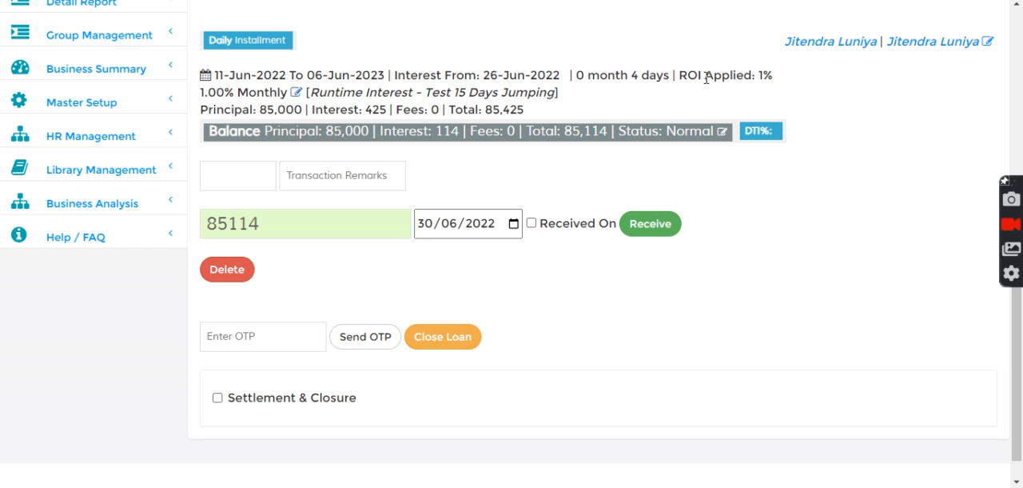
pyautogui.moveTo(679, 75); pyautogui.dragTo(776, 76)
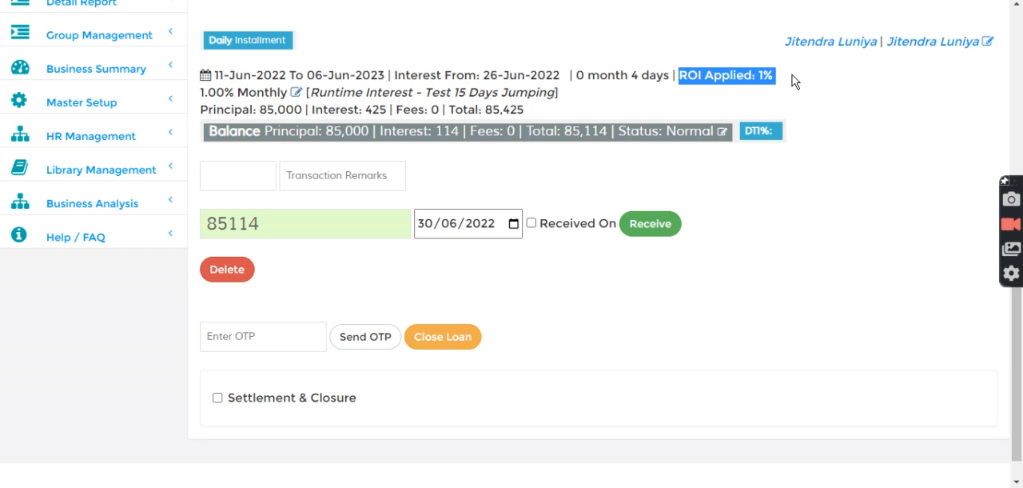
pyautogui.moveTo(617, 74); pyautogui.dragTo(678, 75)
pyautogui.click(677, 109)
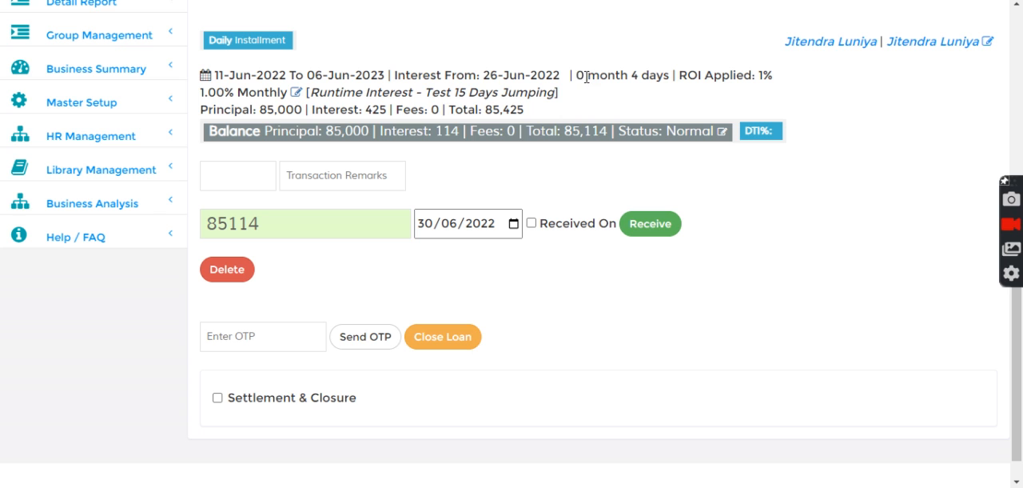
pyautogui.moveTo(577, 75); pyautogui.dragTo(669, 75)
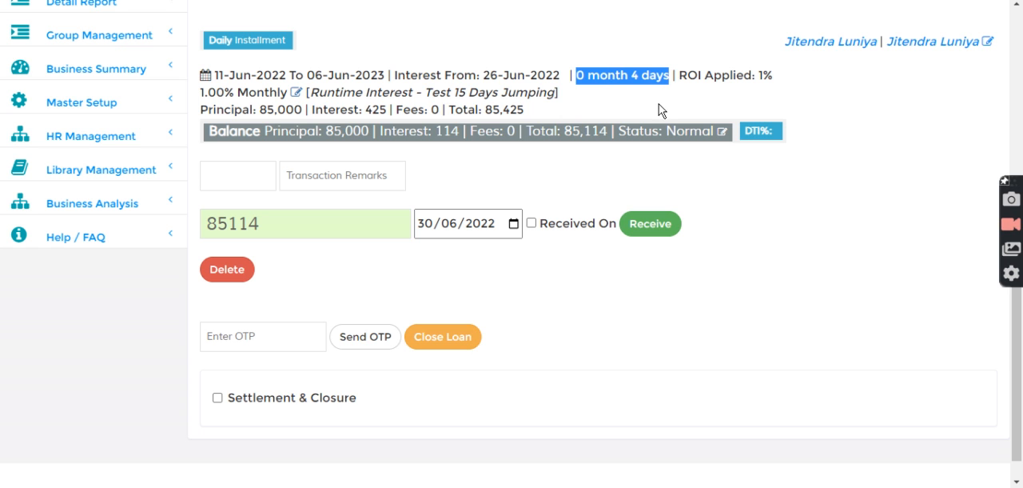
# - Open the product scheme configuration from the master setup
pyautogui.click(86, 104)
pyautogui.scroll(-2, 80, 151)
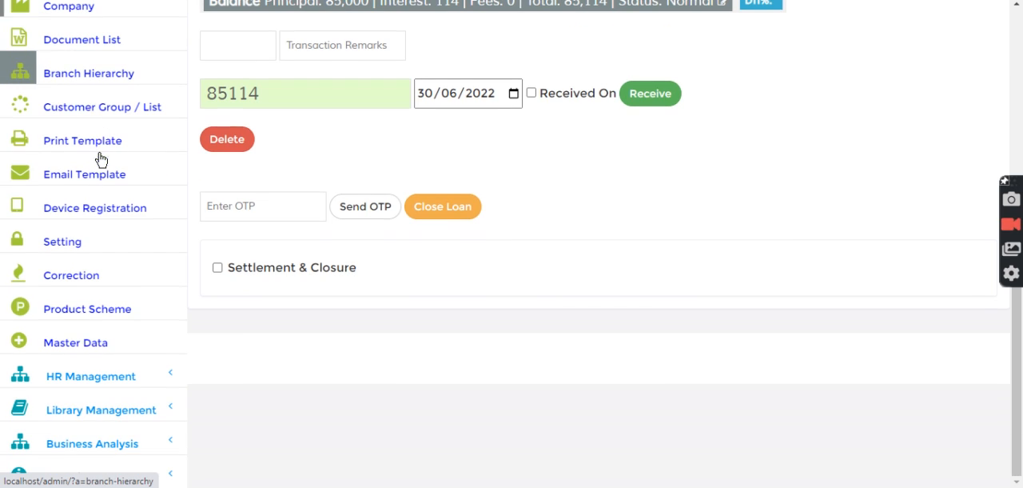
pyautogui.click(71, 318)
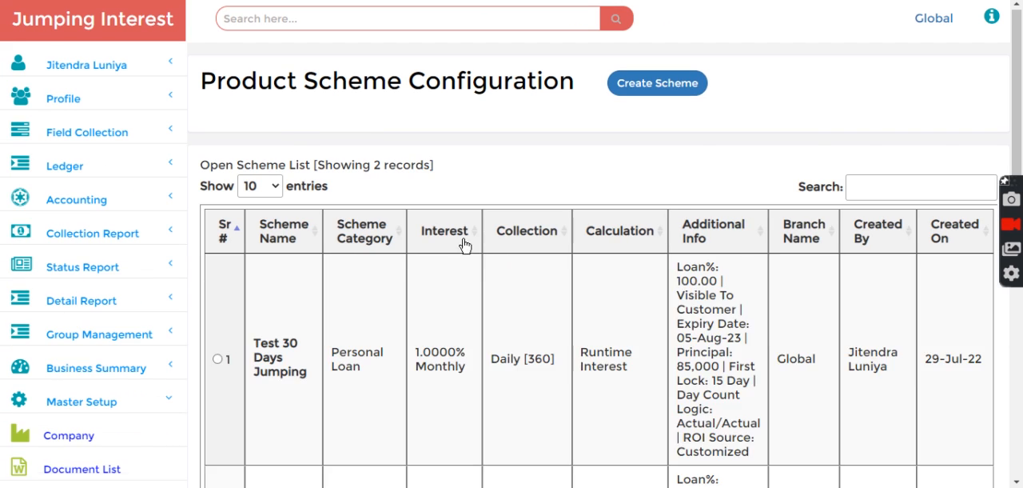
# - Open the Test 15 Days Jumping scheme and review its RoI and tenure, calculation logic and amount settings
pyautogui.scroll(-3, 326, 313)
pyautogui.click(217, 323)
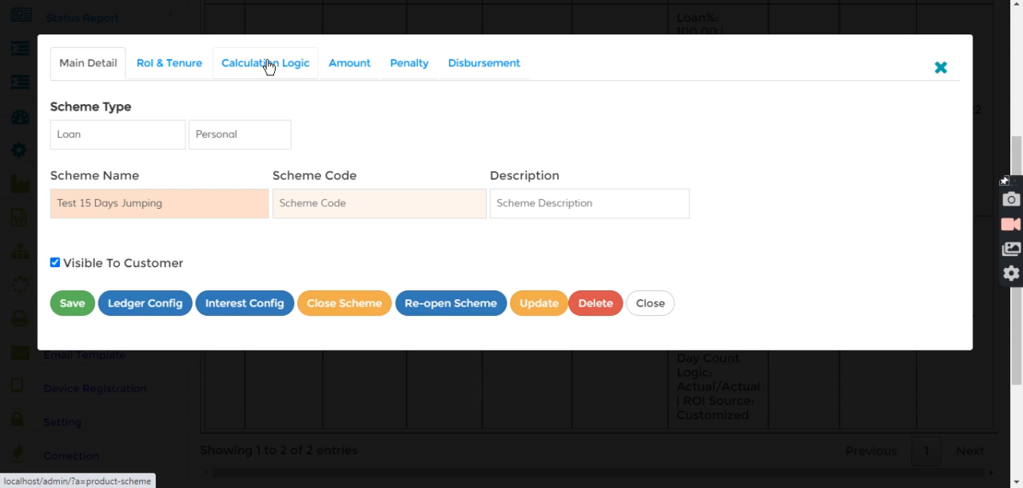
pyautogui.click(179, 66)
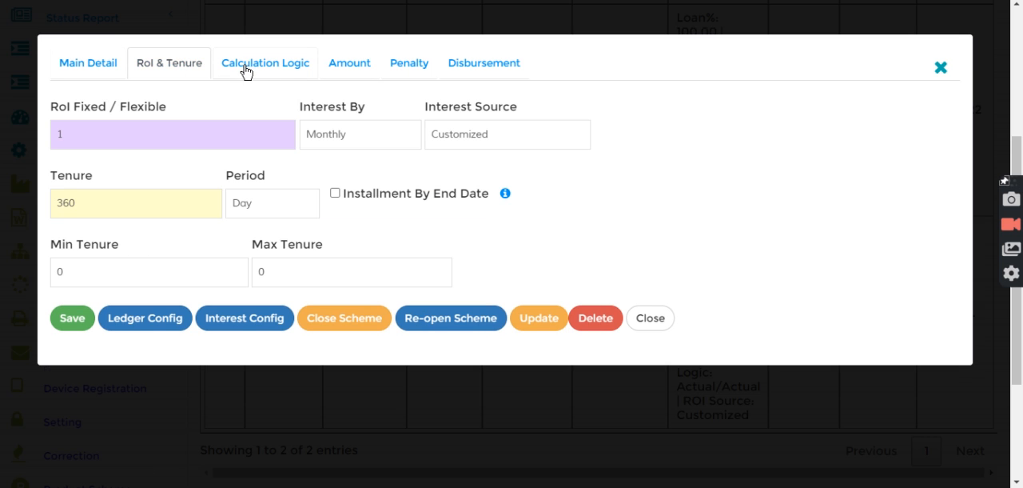
pyautogui.click(245, 70)
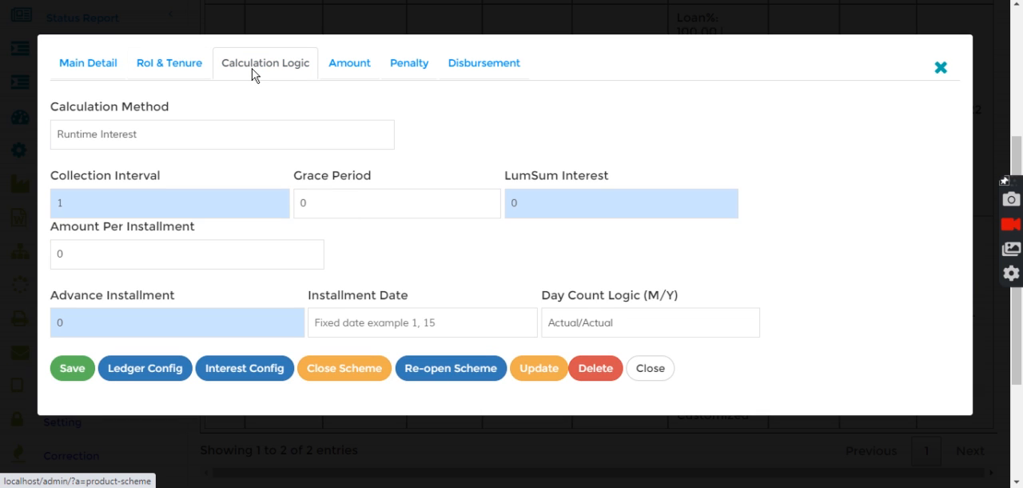
pyautogui.click(351, 64)
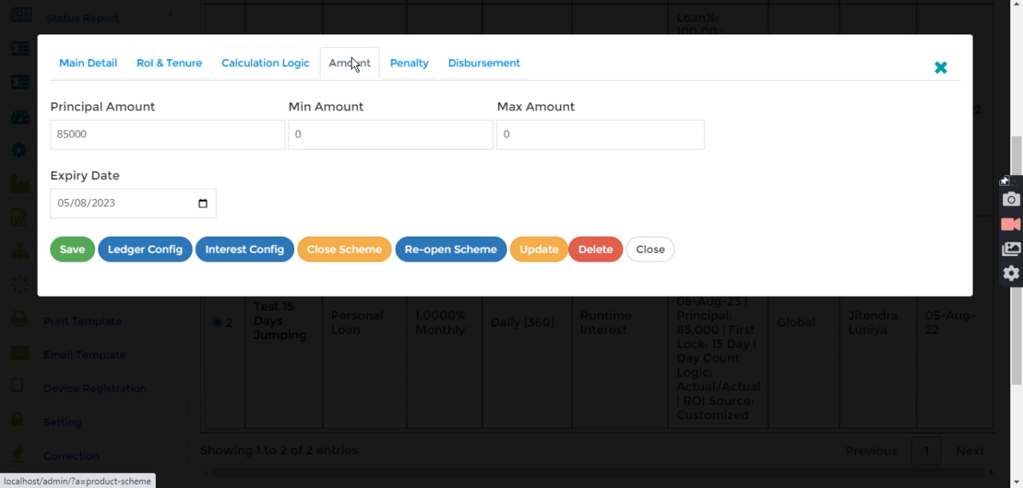
# - Examine the First Lock Duration in the scheme's penalty settings
pyautogui.click(406, 65)
pyautogui.moveTo(327, 107); pyautogui.dragTo(442, 107)
pyautogui.click(442, 107)
pyautogui.moveTo(337, 113); pyautogui.dragTo(453, 112)
pyautogui.click(343, 144)
pyautogui.moveTo(366, 134); pyautogui.dragTo(335, 137)
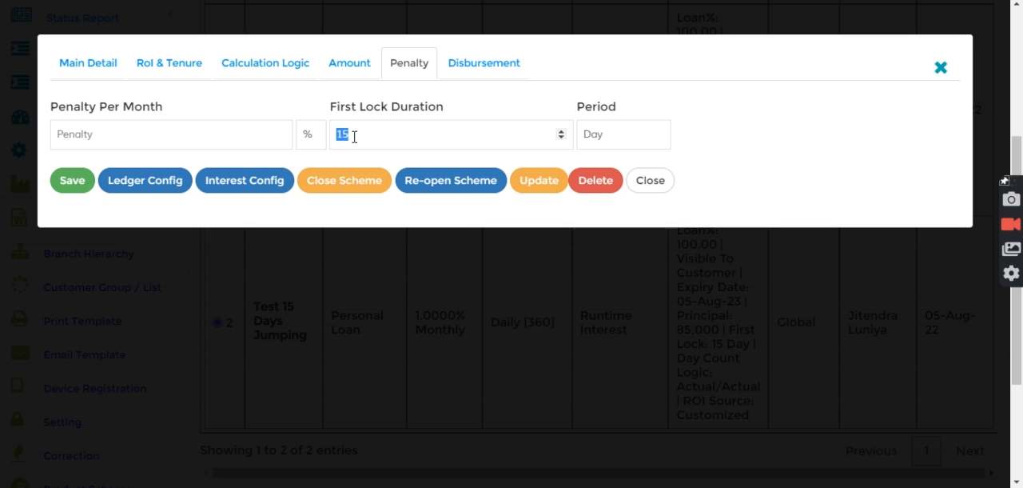
pyautogui.click(448, 107)
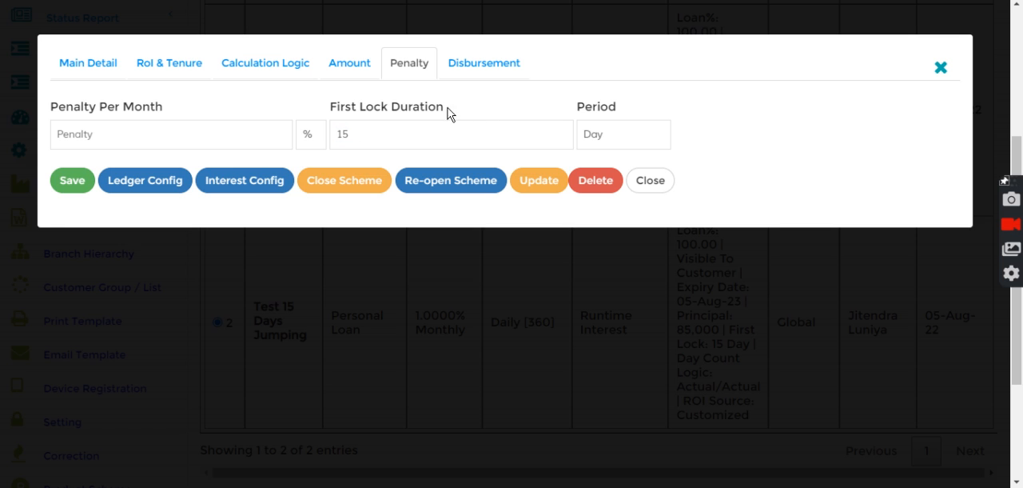
pyautogui.moveTo(331, 106); pyautogui.dragTo(448, 110)
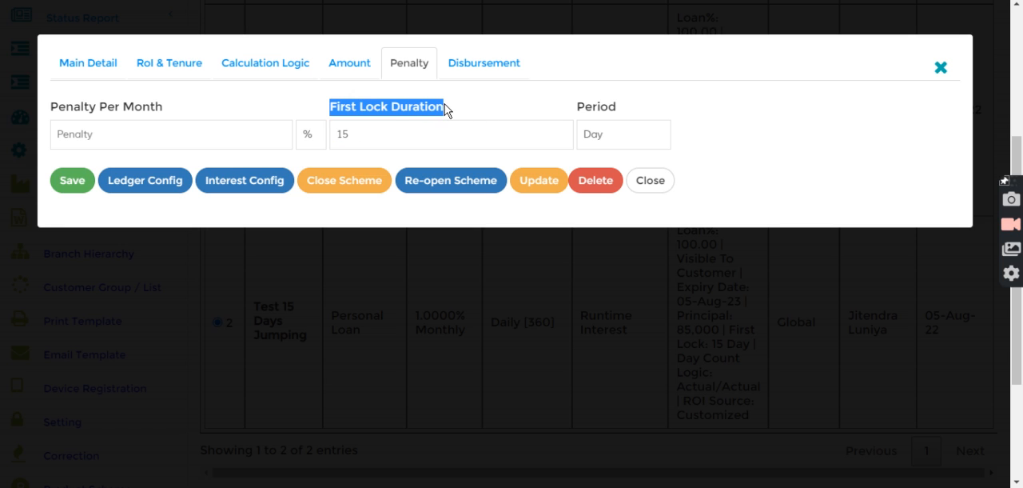
# - Examine the first slab's interest rate in the interest configuration of Test 15 Days Jumping, and close the configuration
pyautogui.click(286, 194)
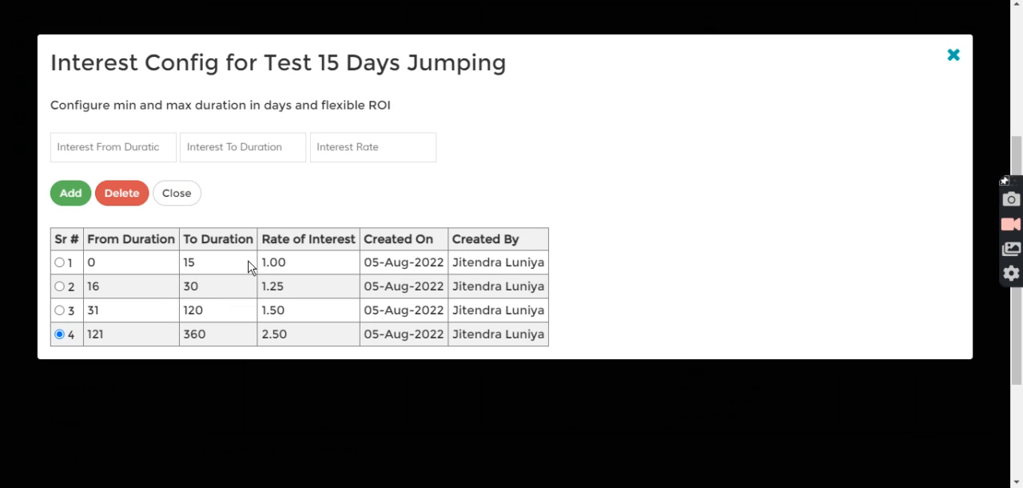
pyautogui.moveTo(259, 262); pyautogui.dragTo(305, 261)
pyautogui.click(318, 190)
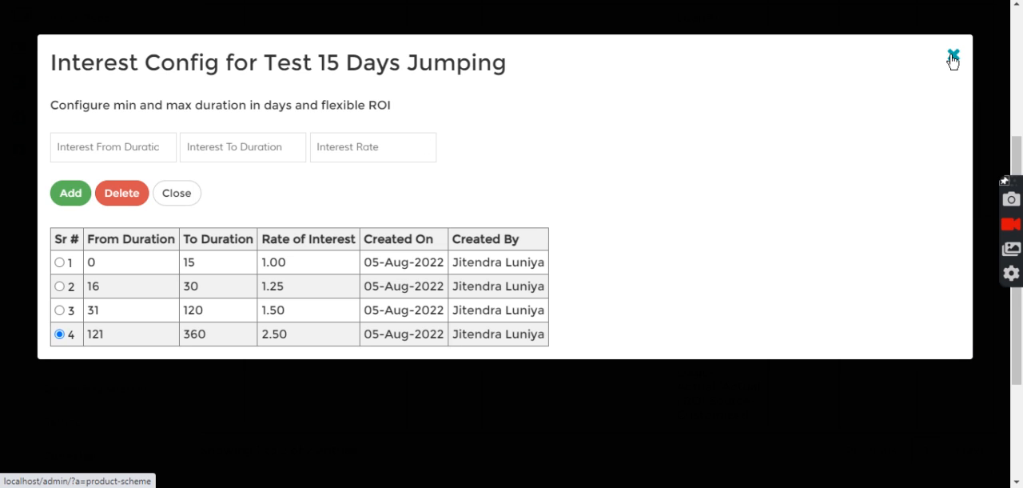
pyautogui.click(954, 56)
# - Check the first lock duration against its available period units, and close the scheme details without changes
pyautogui.moveTo(390, 128); pyautogui.dragTo(324, 141)
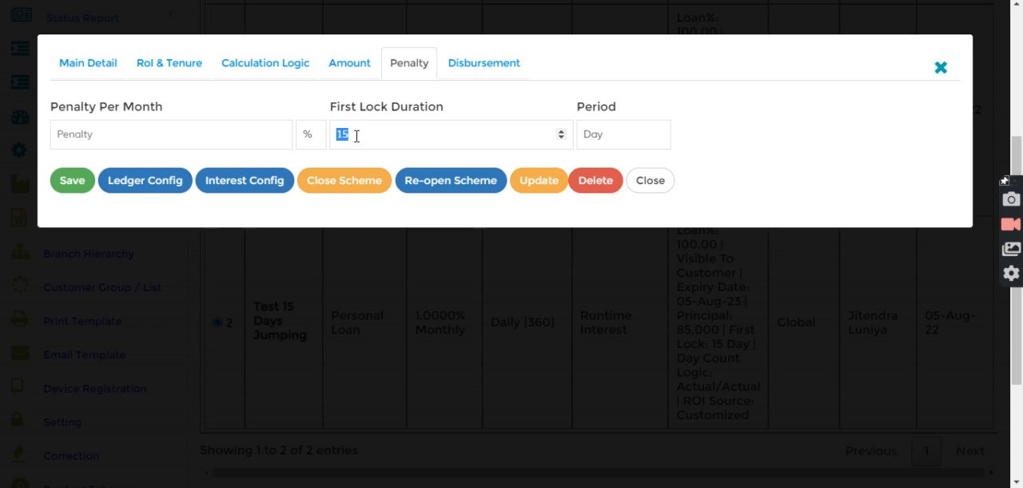
pyautogui.click(615, 136)
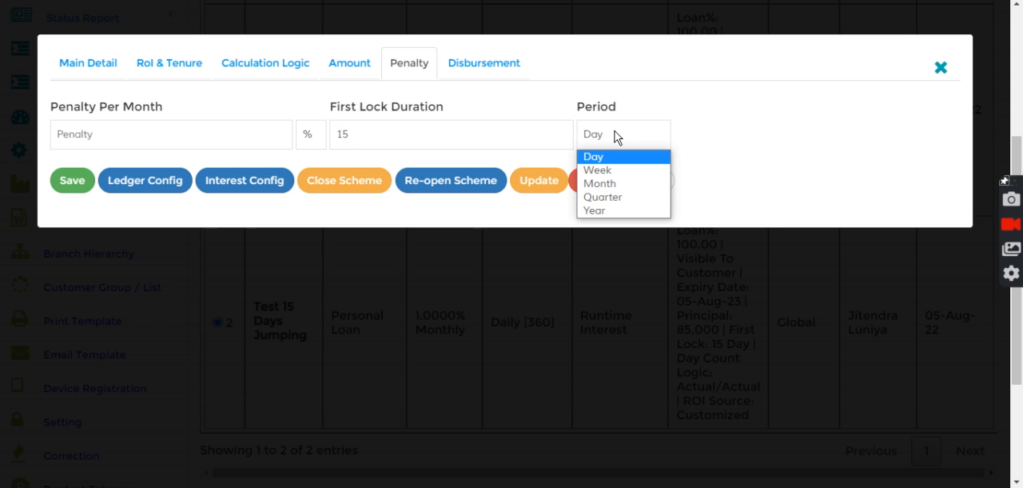
pyautogui.click(743, 113)
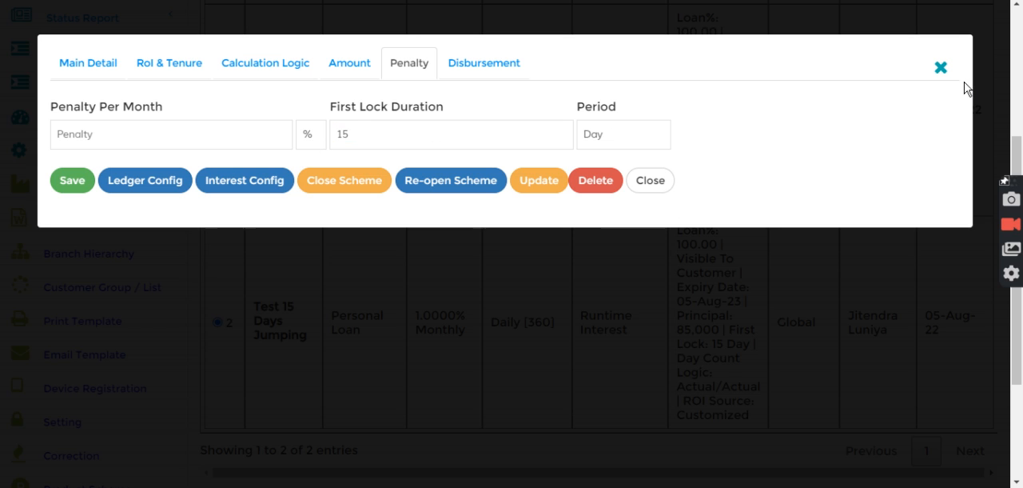
pyautogui.click(942, 69)
# - Leave the product scheme configuration and return to the application's home page
pyautogui.scroll(2, 345, 192)
pyautogui.scroll(2, 344, 164)
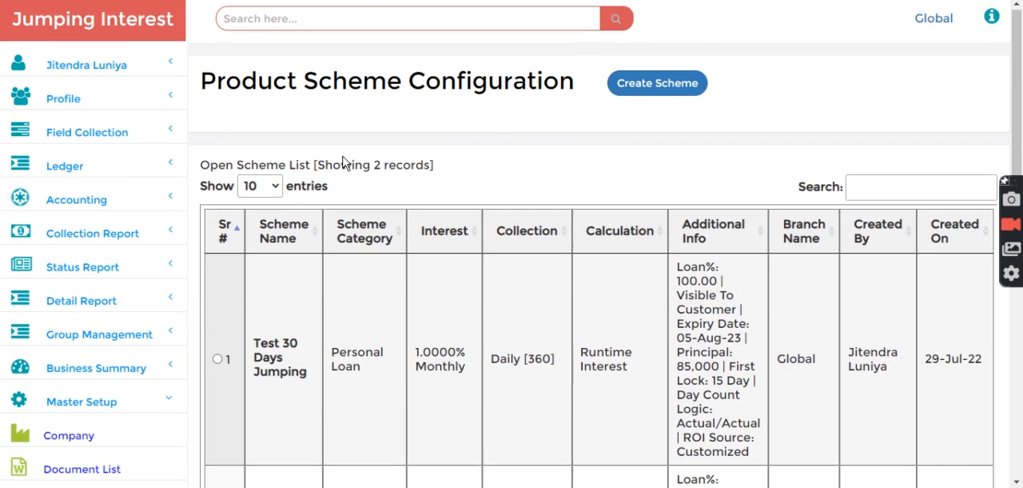
pyautogui.click(78, 22)
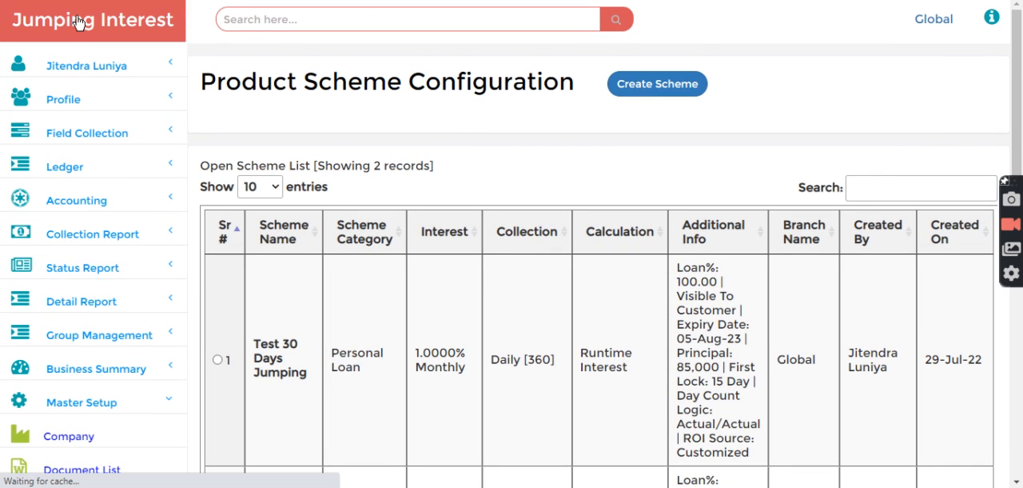